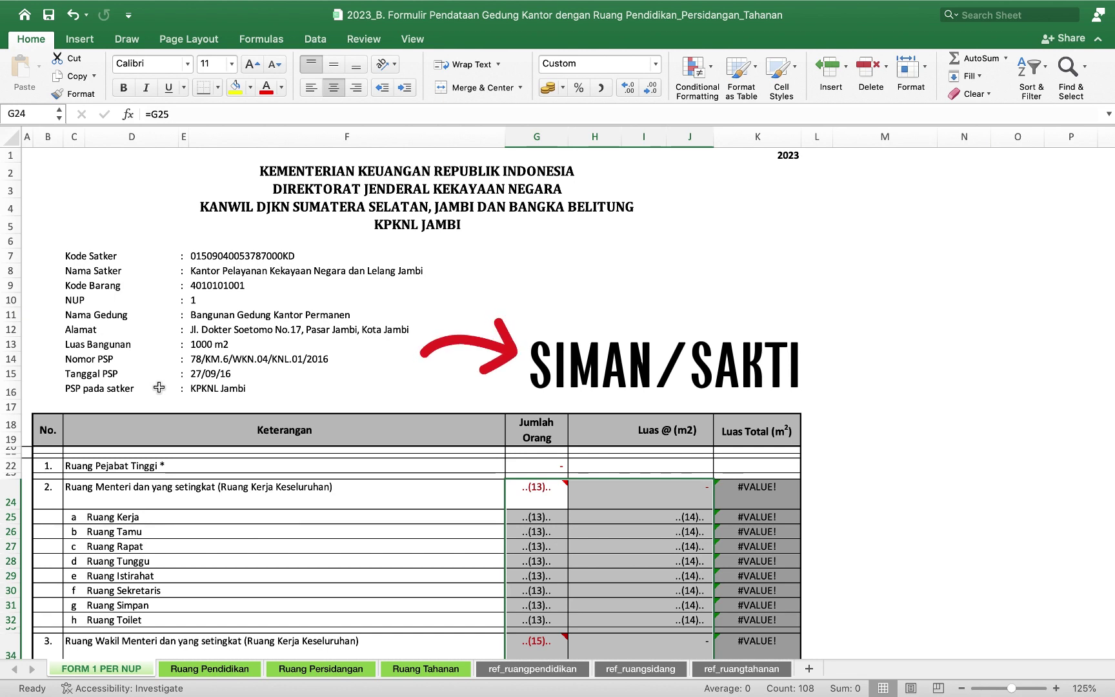
Delete the placeholder head counts and areas in G24:J82, then scroll down to row 84.
key(Delete)
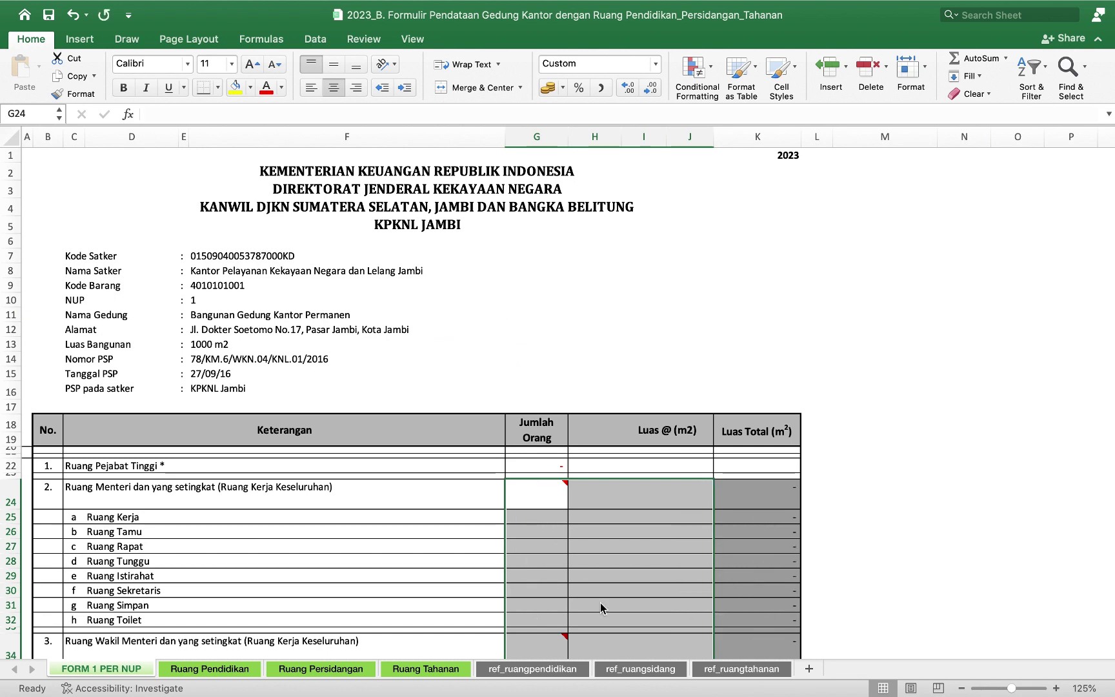
scroll(600, 606, down, 5)
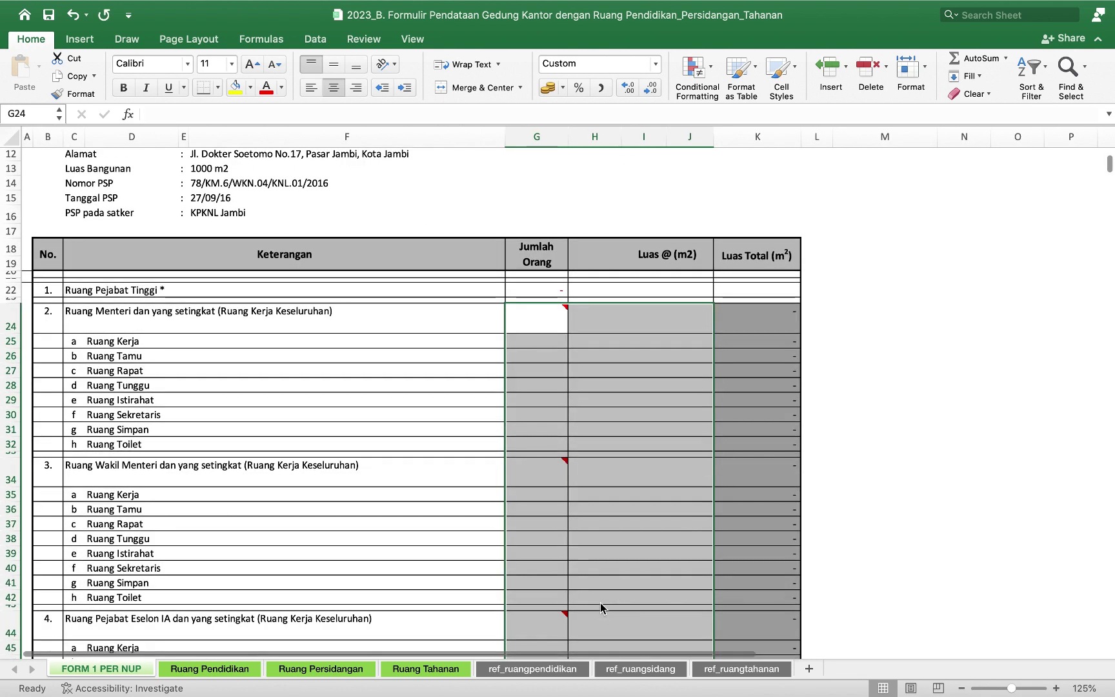
scroll(600, 606, down, 7)
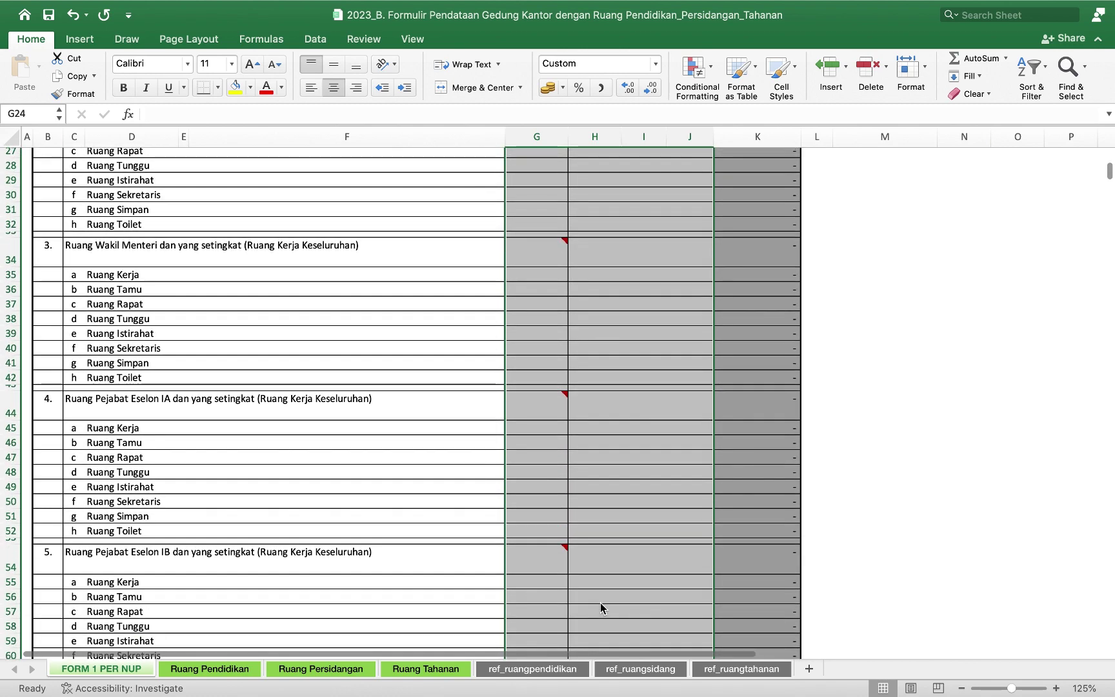
scroll(600, 607, down, 7)
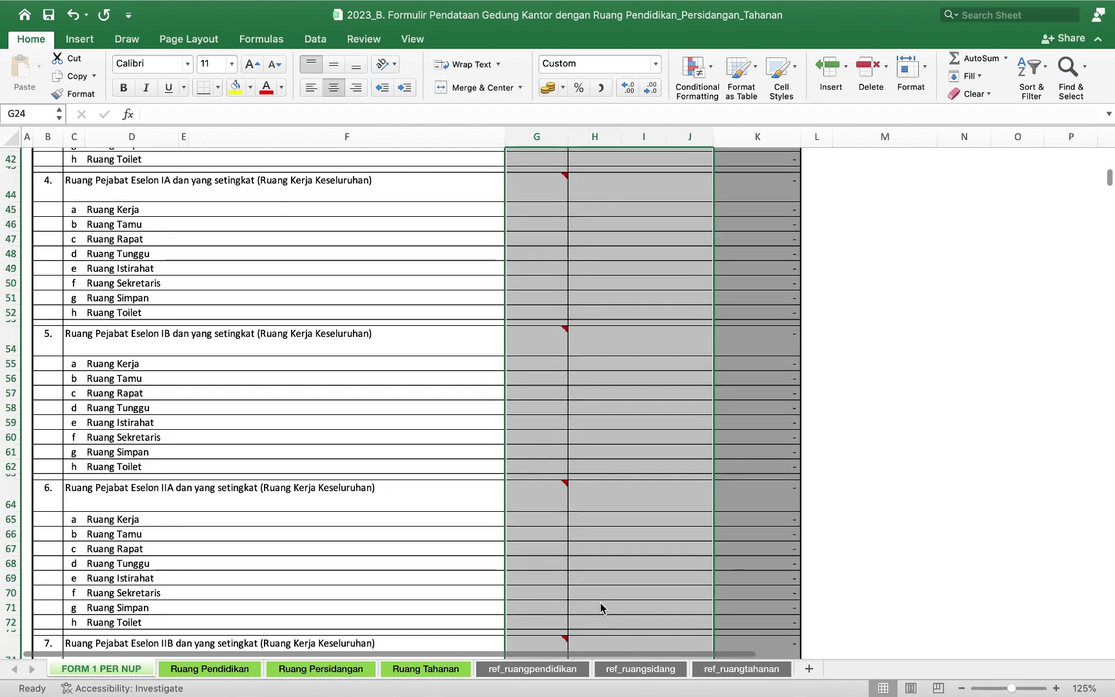
scroll(600, 607, down, 3)
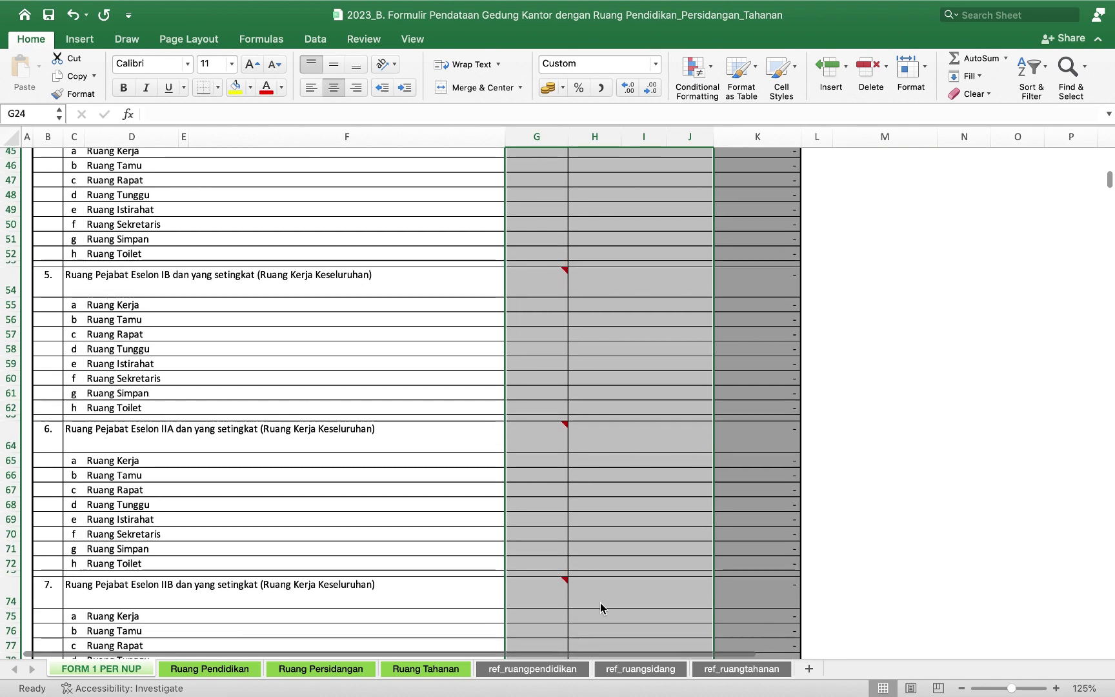
scroll(599, 608, down, 5)
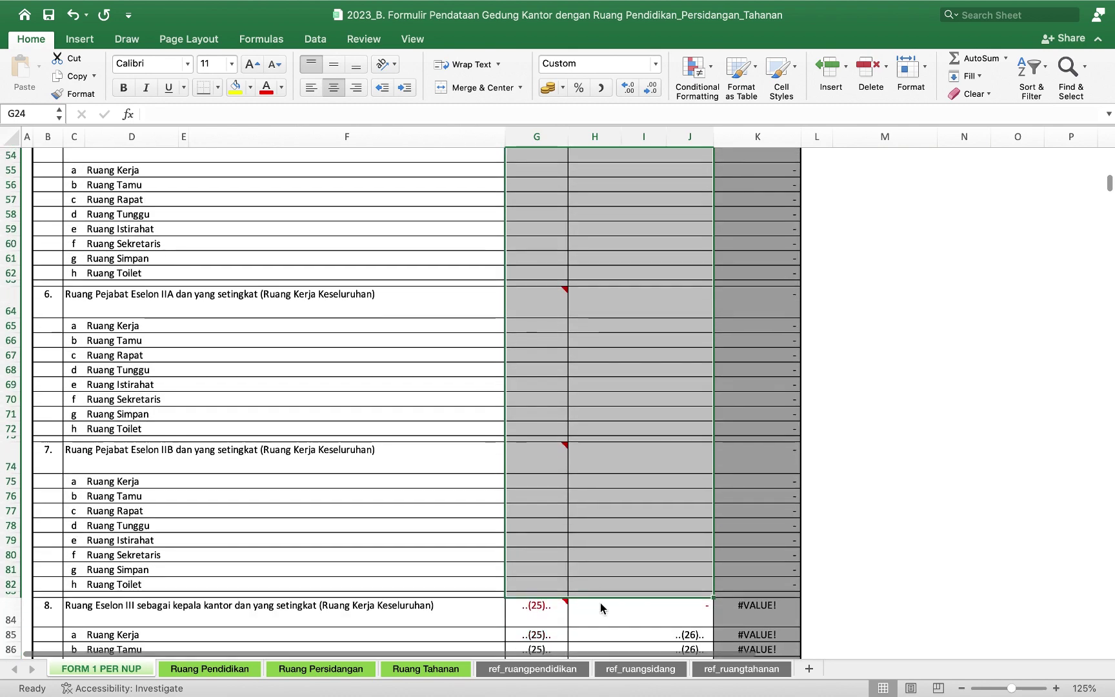
scroll(600, 607, down, 6)
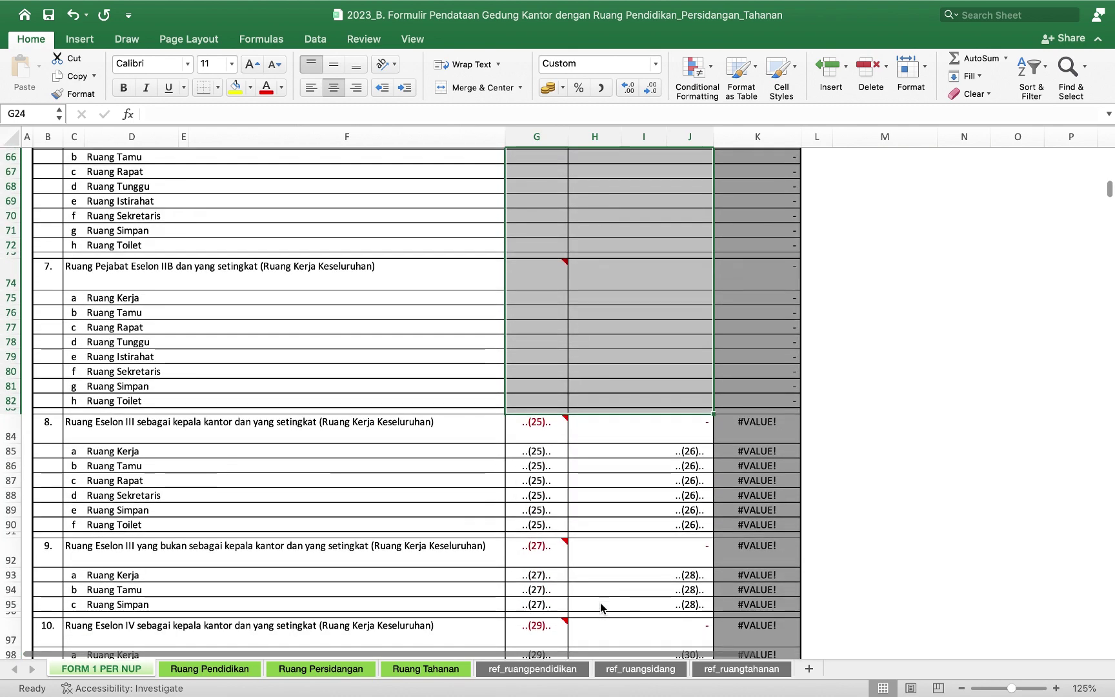
scroll(600, 606, down, 3)
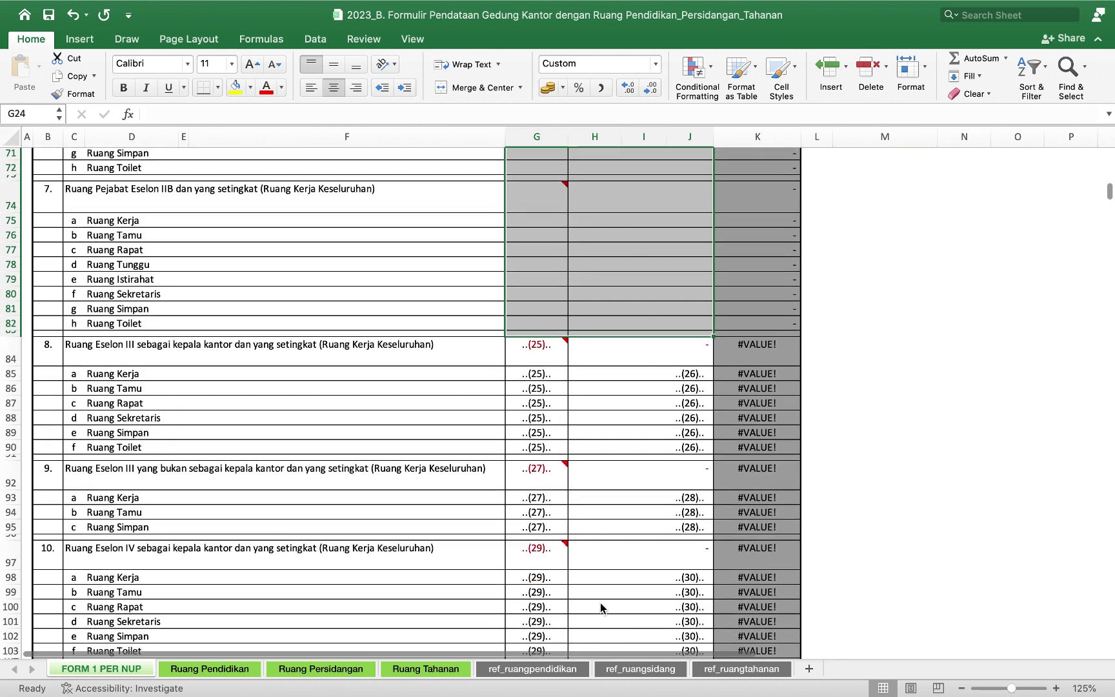
scroll(600, 602, down, 2)
Enter a head count of 1 for each Eselon III room in G85:G90.
click(555, 339)
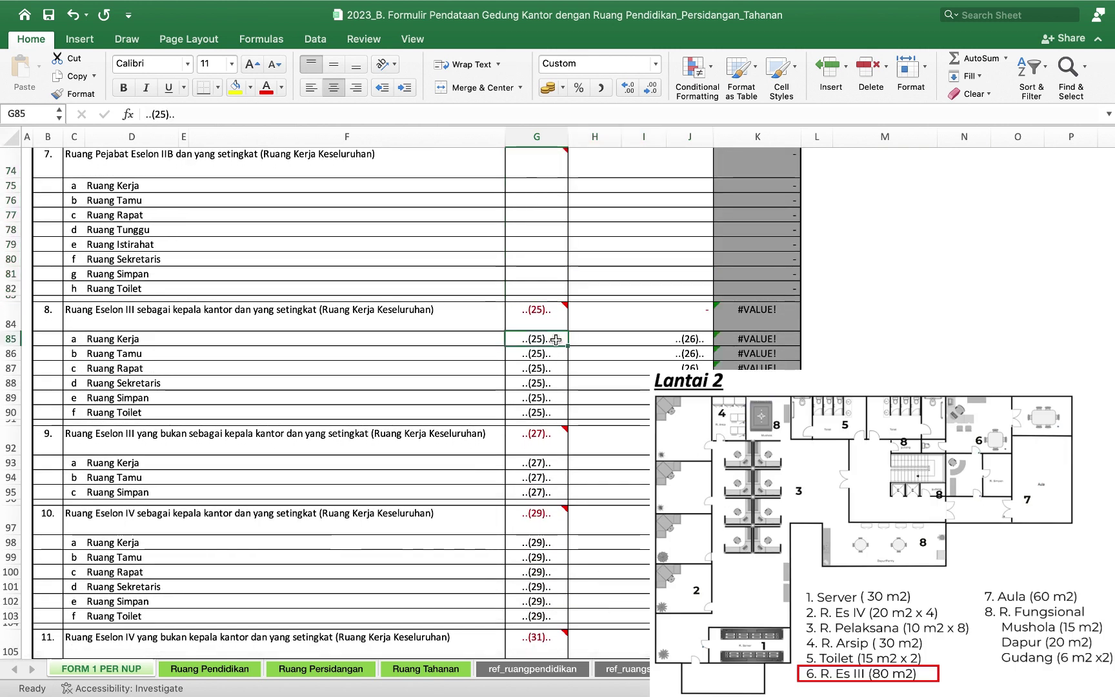
text(1)
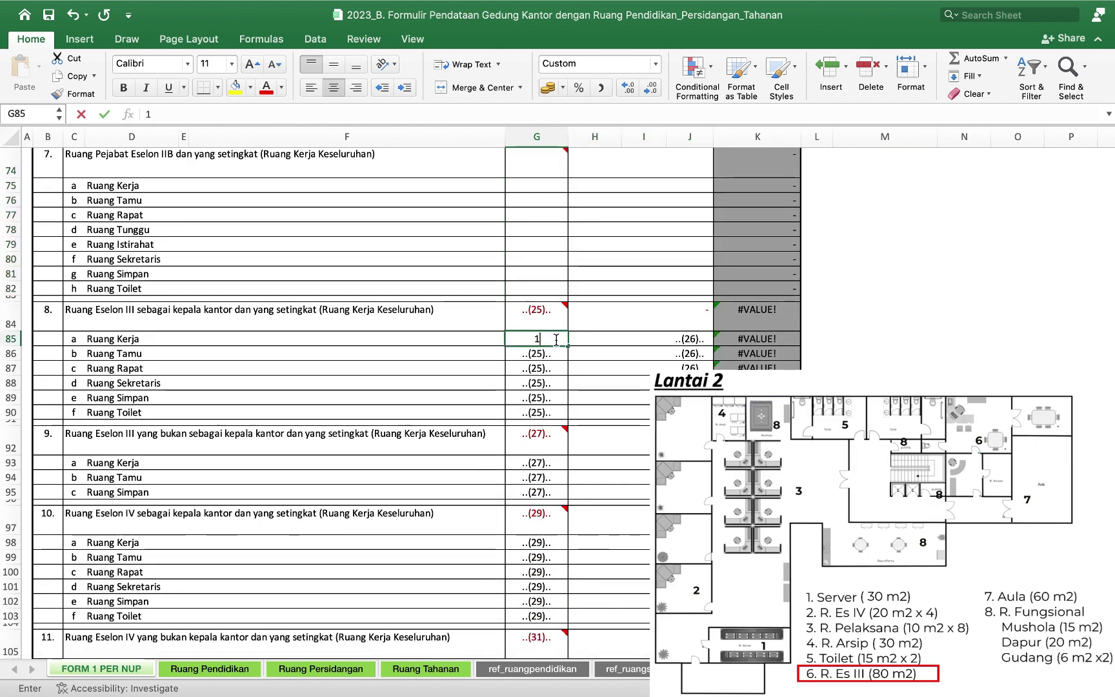
key(Return)
text(1)
key(Return)
text(1)
key(Return)
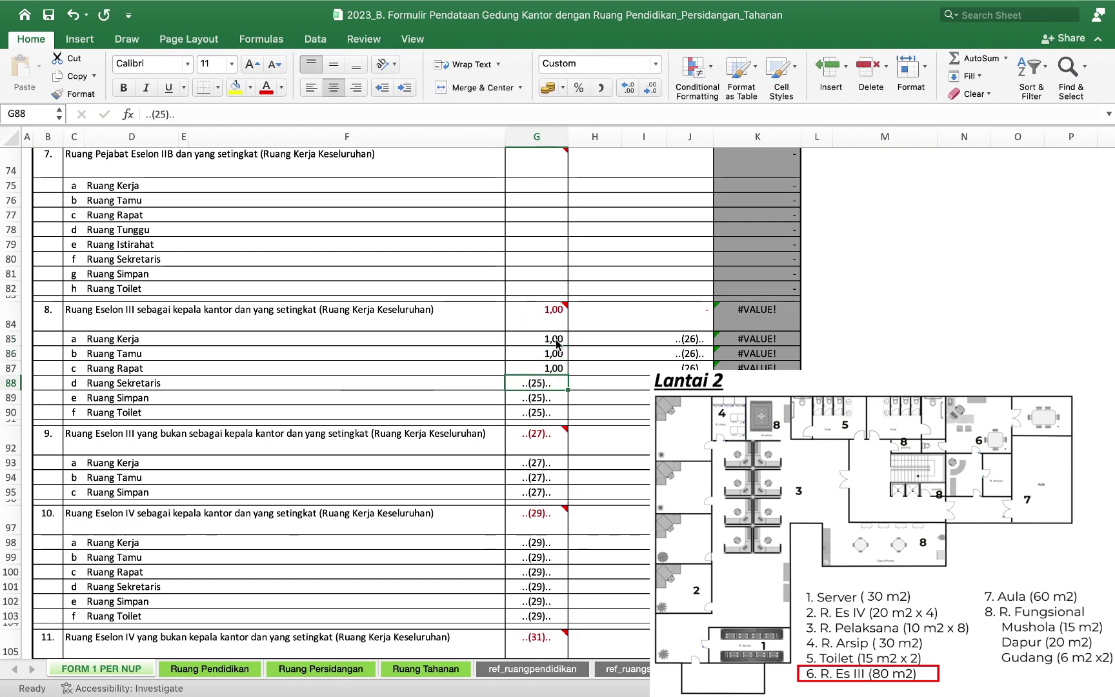
text(1)
key(Return)
text(1)
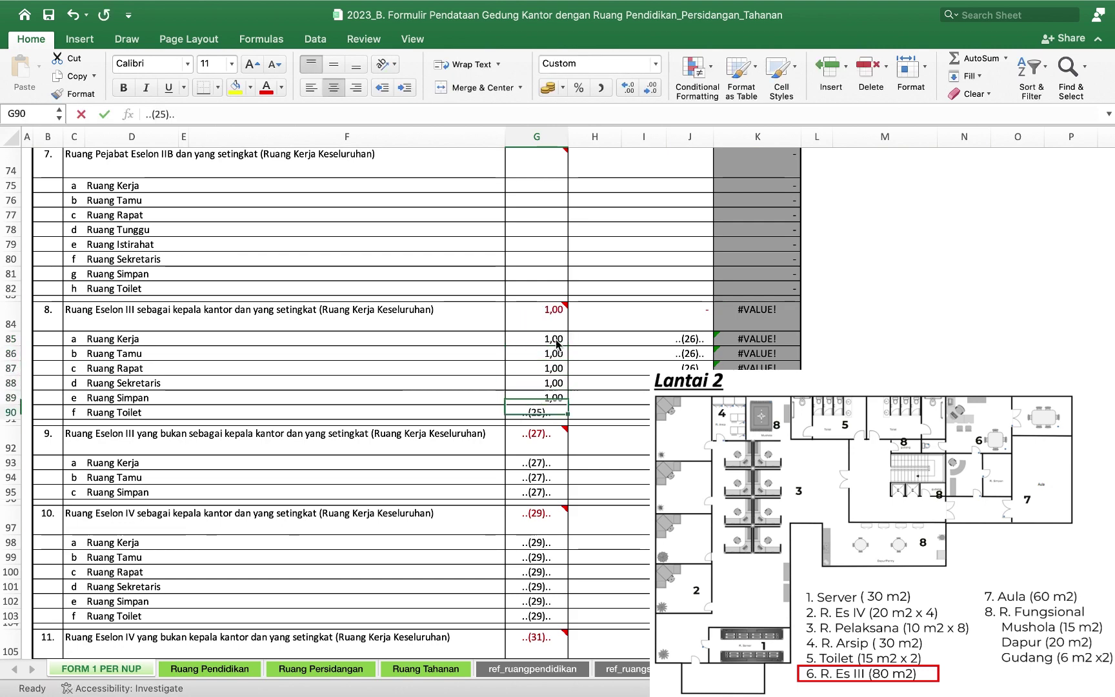
key(Return)
text(1)
scroll(556, 344, down, 3)
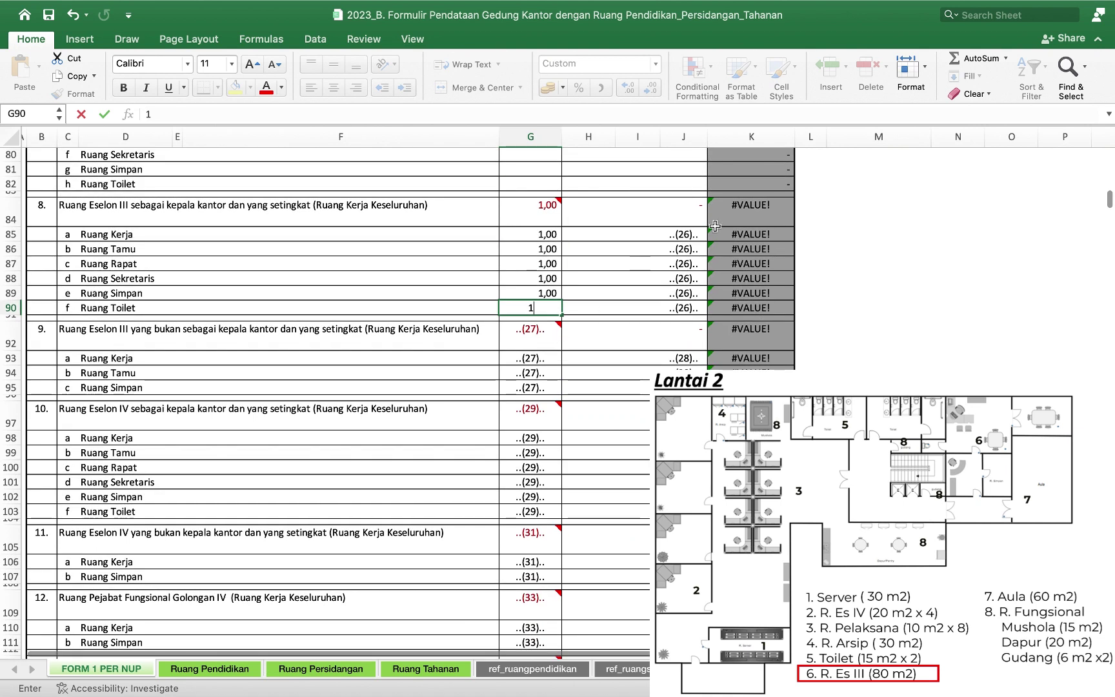
Enter areas 20, 10, 30, 6, 10 and 4 m² in J85:J90.
click(689, 235)
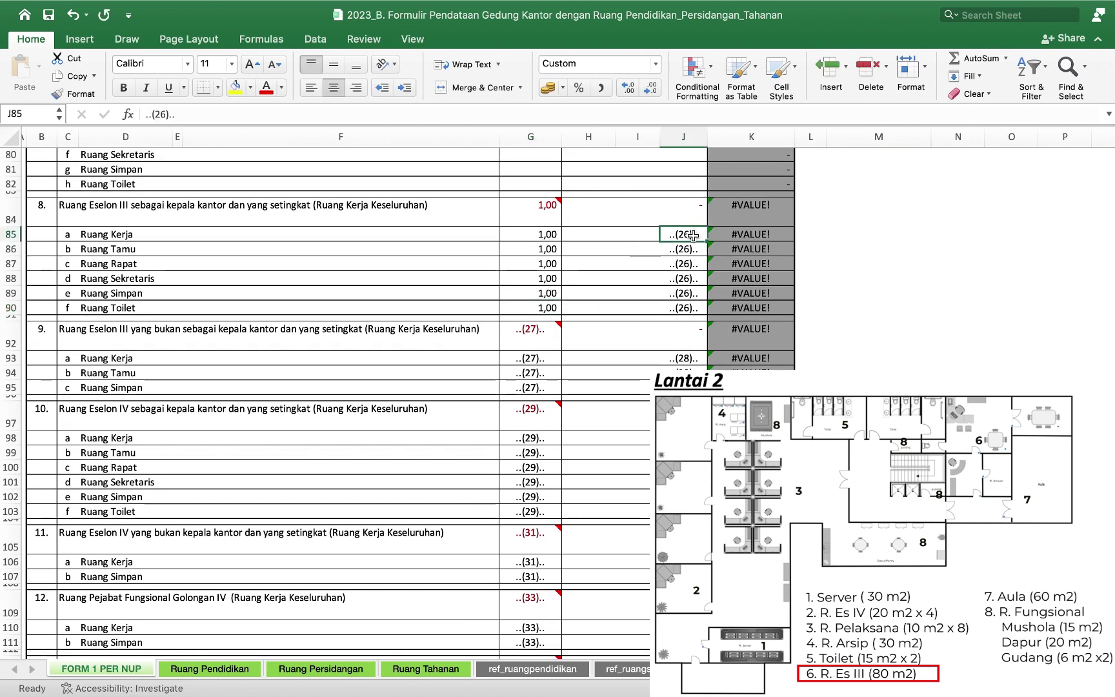
text(20)
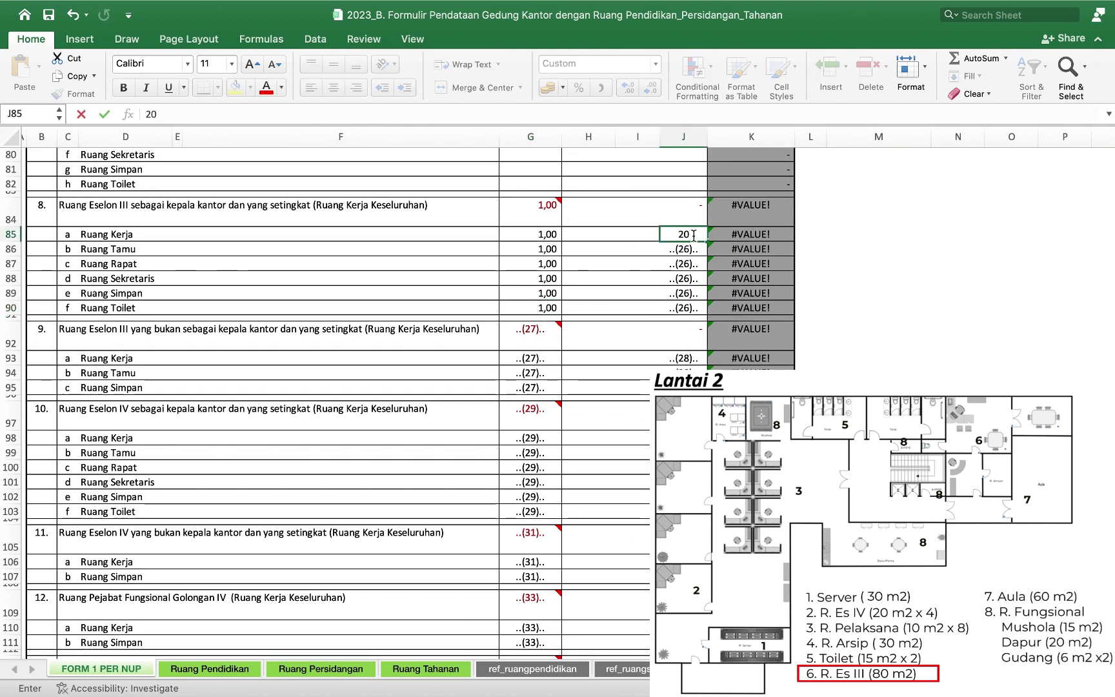
key(Return)
text(10)
key(Return)
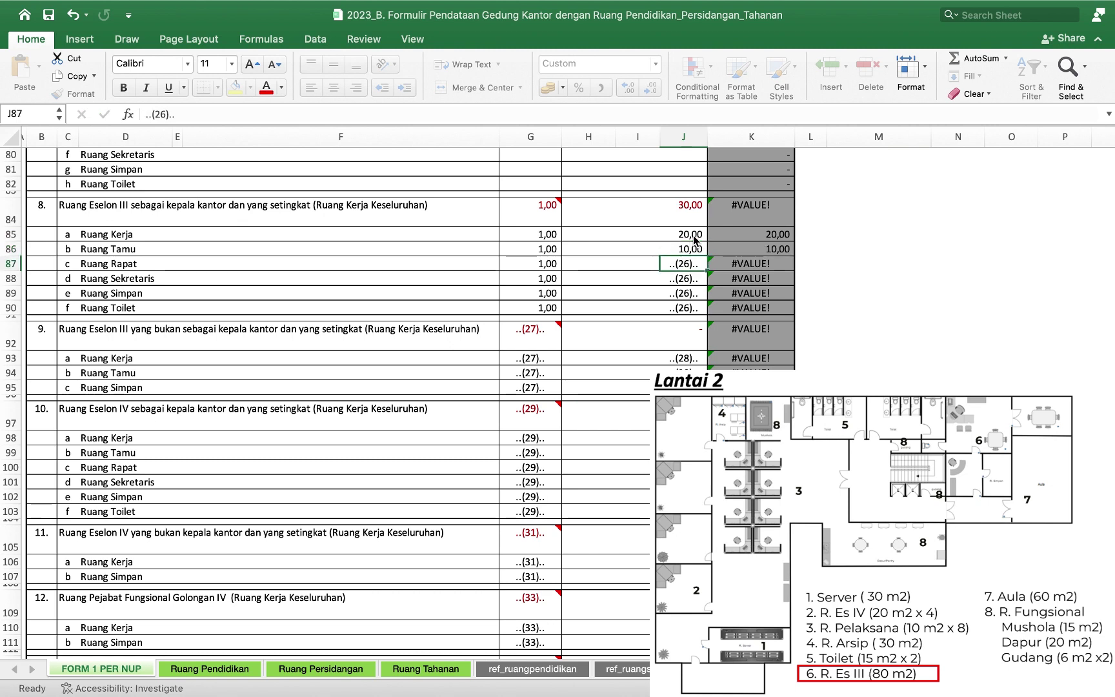
text(30)
key(Return)
text(6)
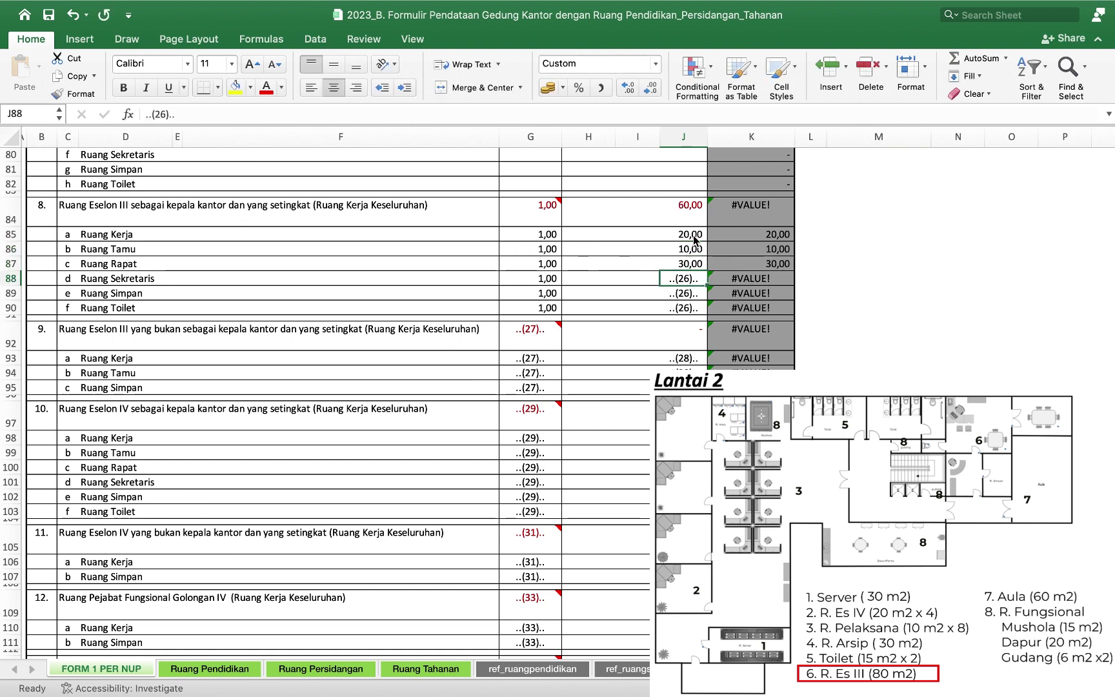
key(Return)
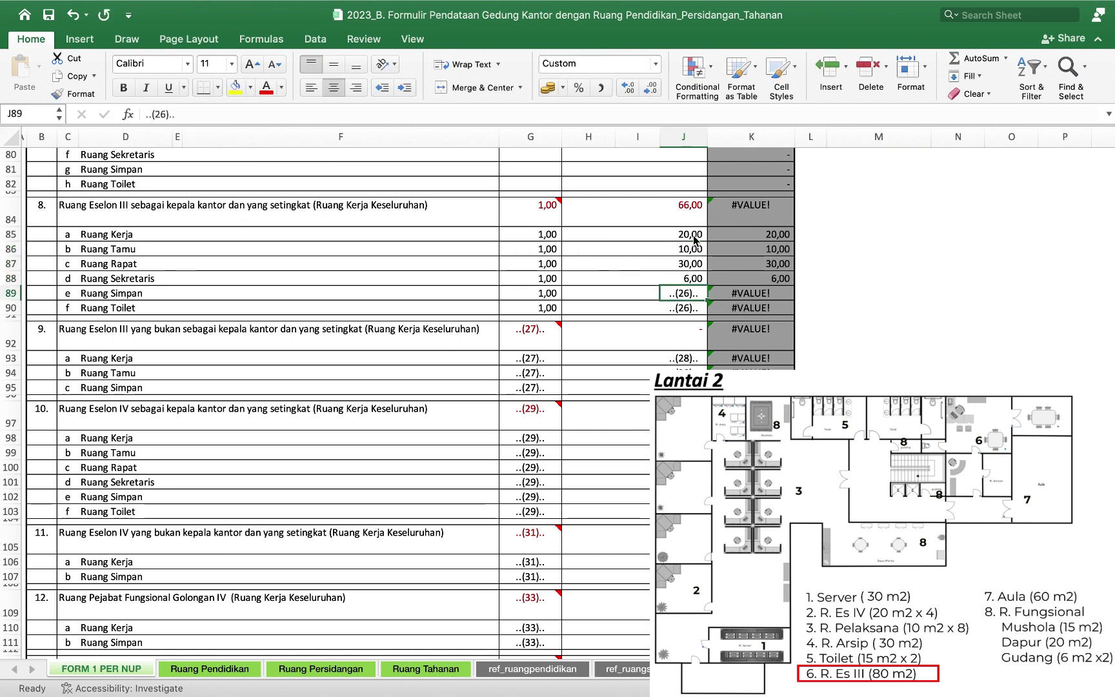
text(10)
key(Return)
text(4)
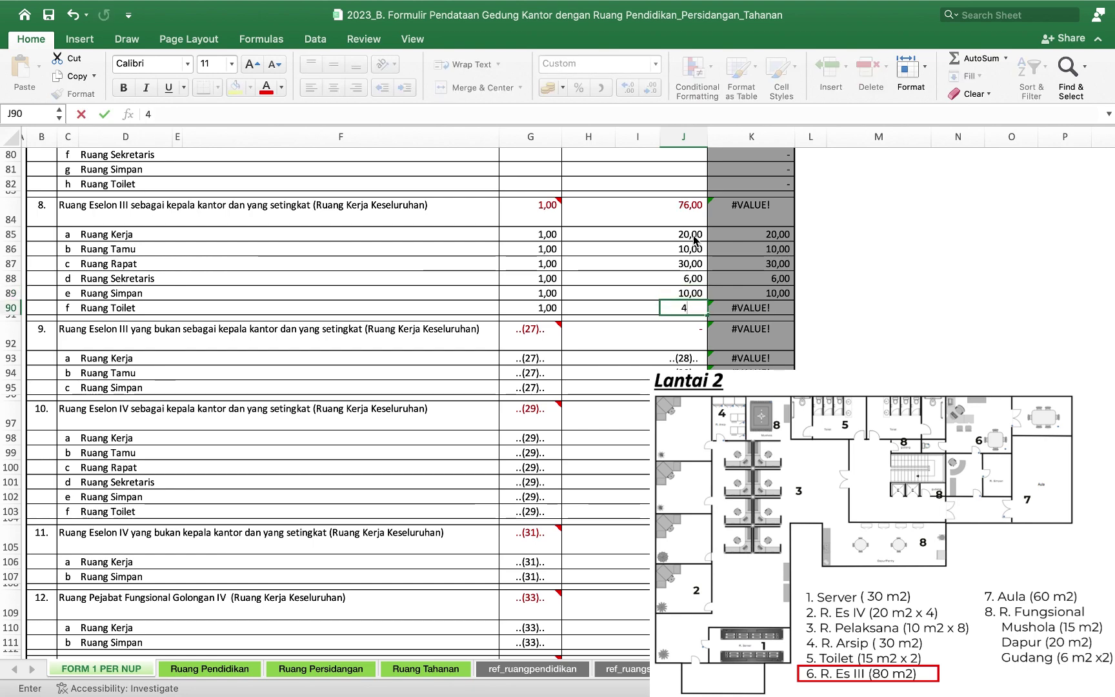
scroll(694, 239, down, 3)
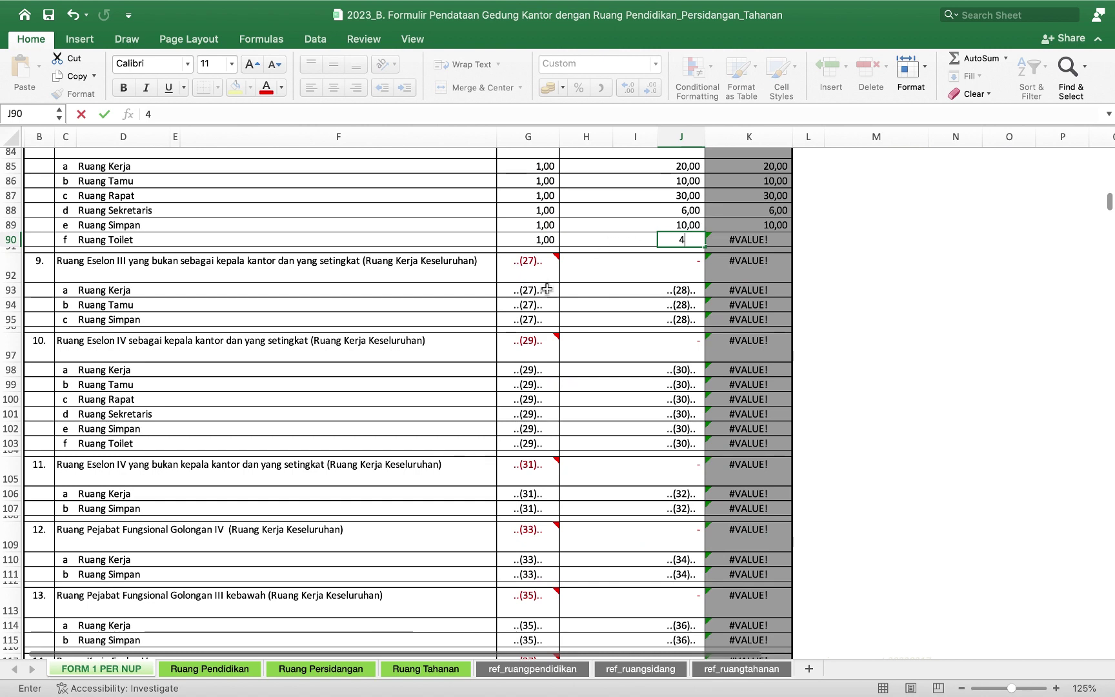
Clear the unused Eselon III and IV placeholders in rows 93–103.
drag(547, 290, 683, 413)
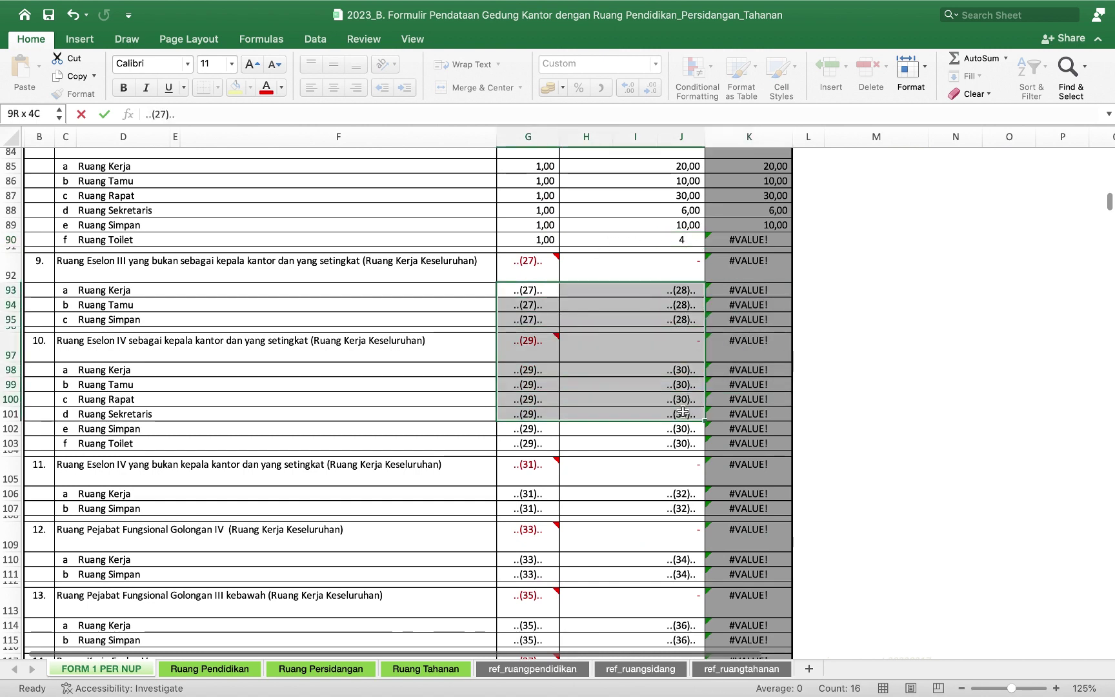
key(Delete)
scroll(645, 406, down, 2)
drag(534, 368, 699, 383)
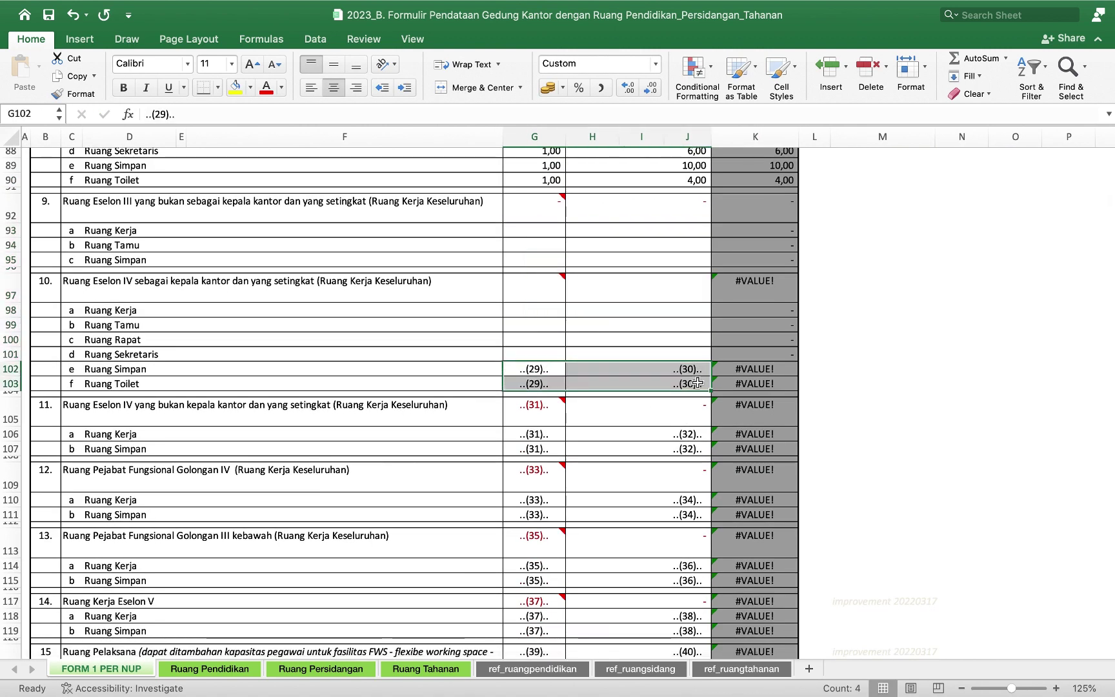
key(Delete)
Record 4 people at 20 m² in row 106 and zero the storage room in row 107.
click(548, 431)
text(4)
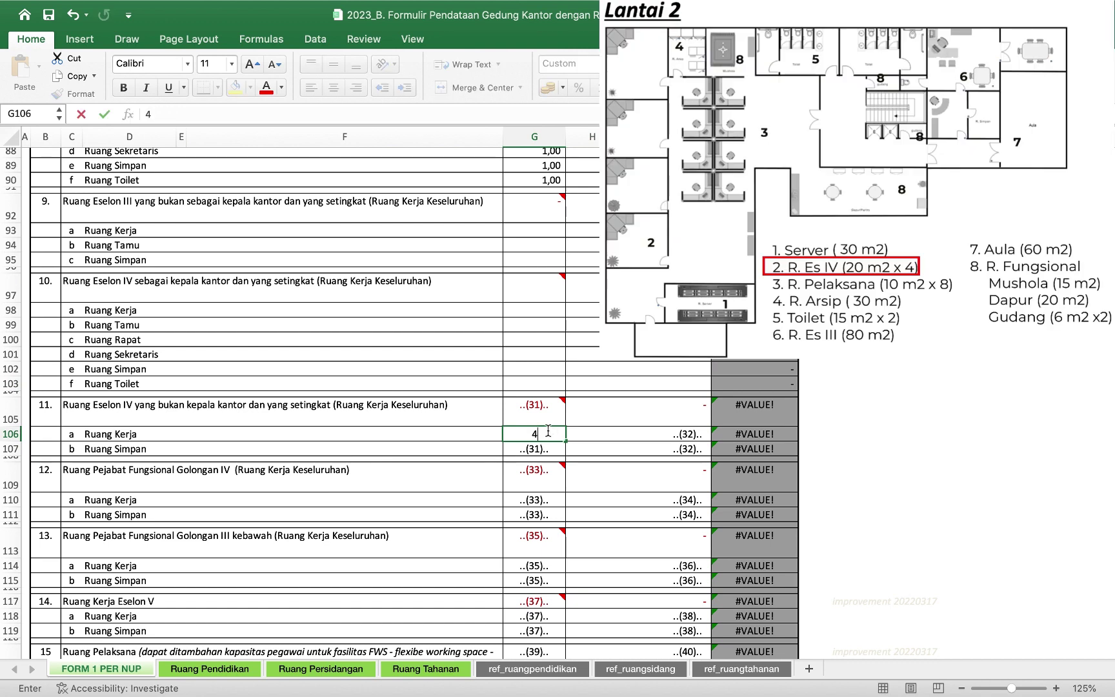
key(Return)
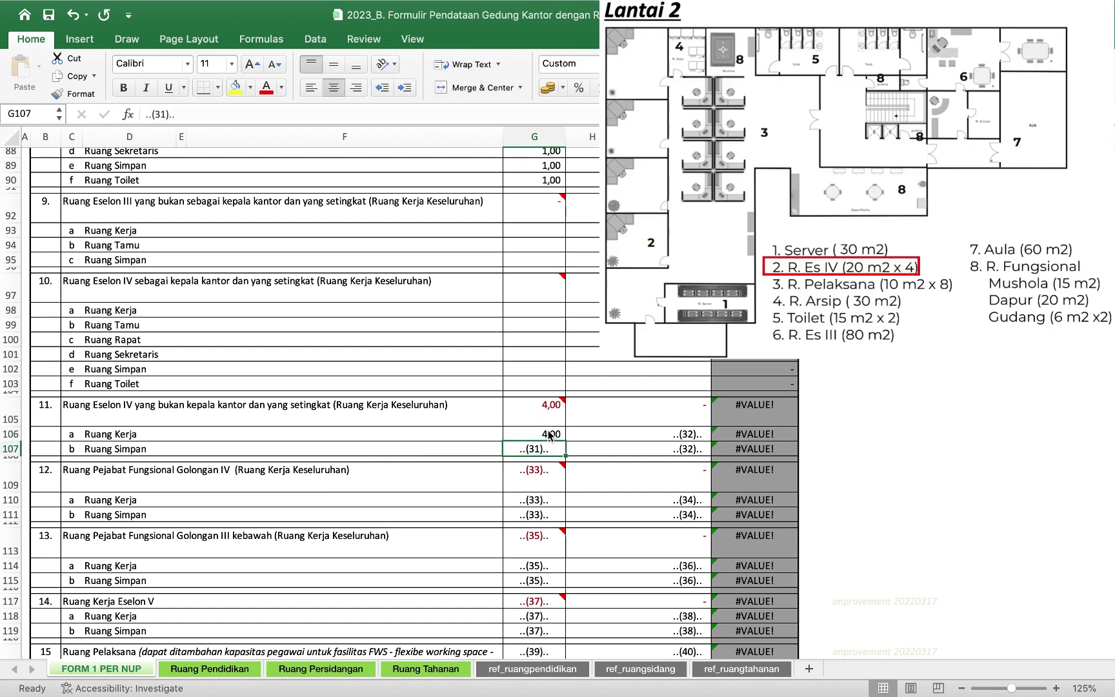
key(Delete)
key(Tab)
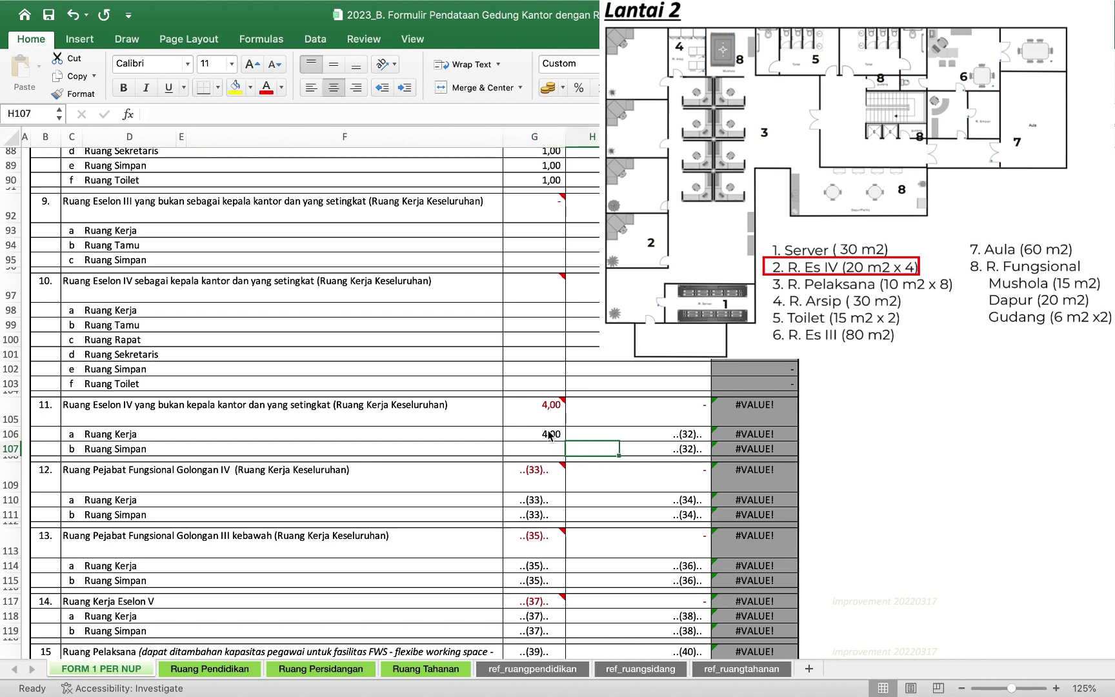
key(Tab)
key(Tab)
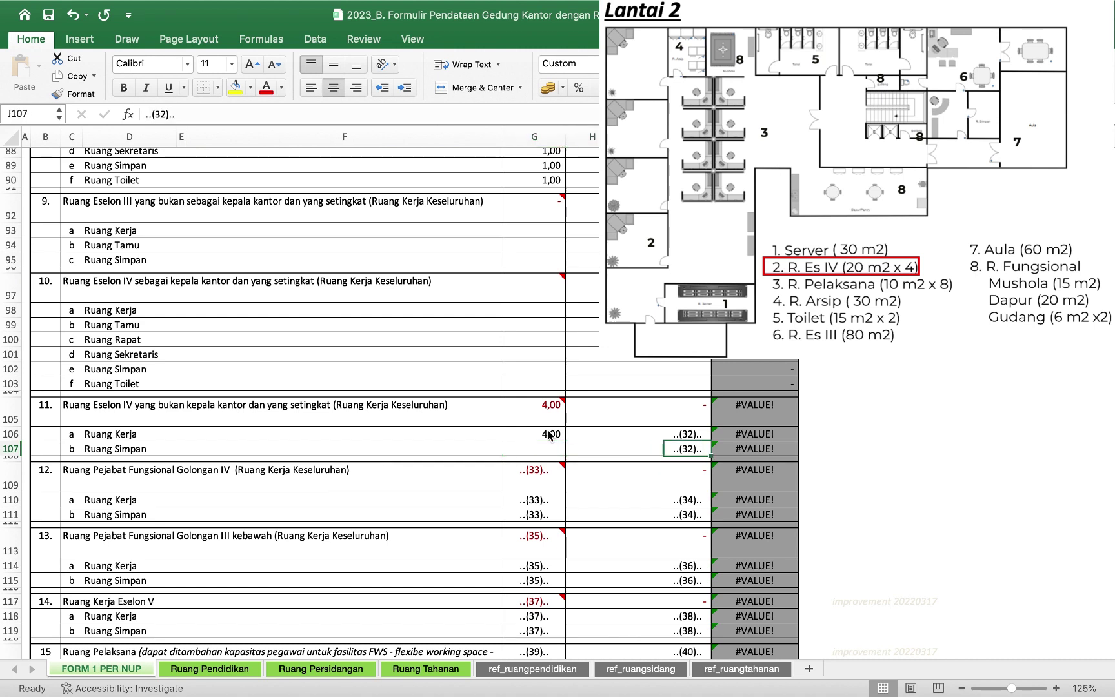
key(Up)
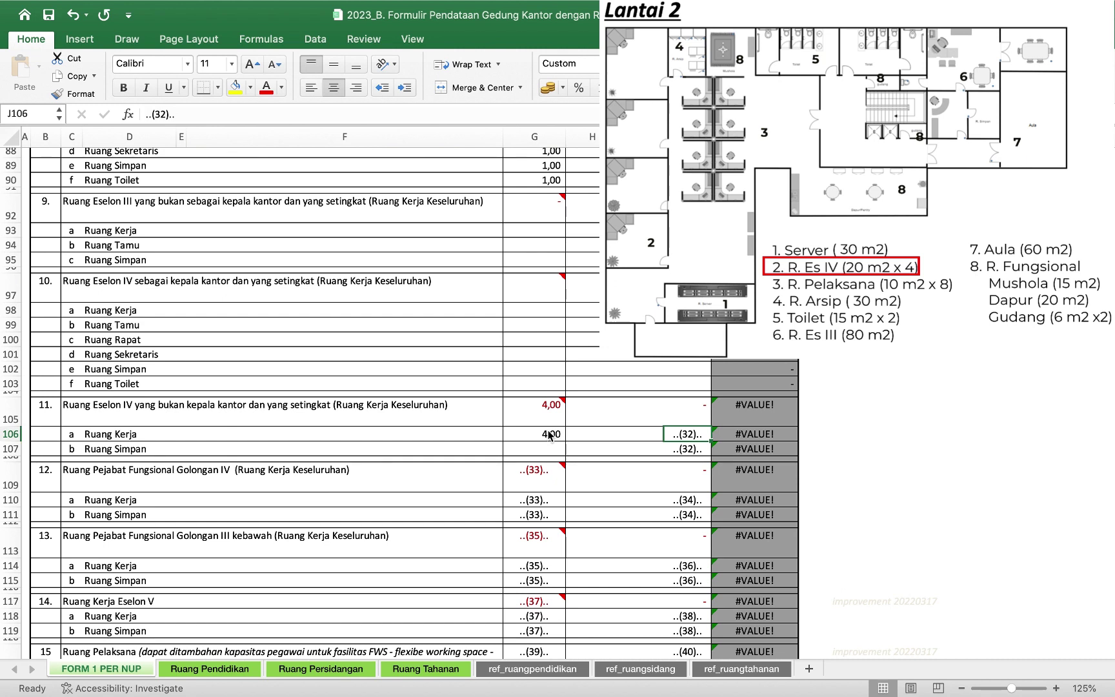
text(2)
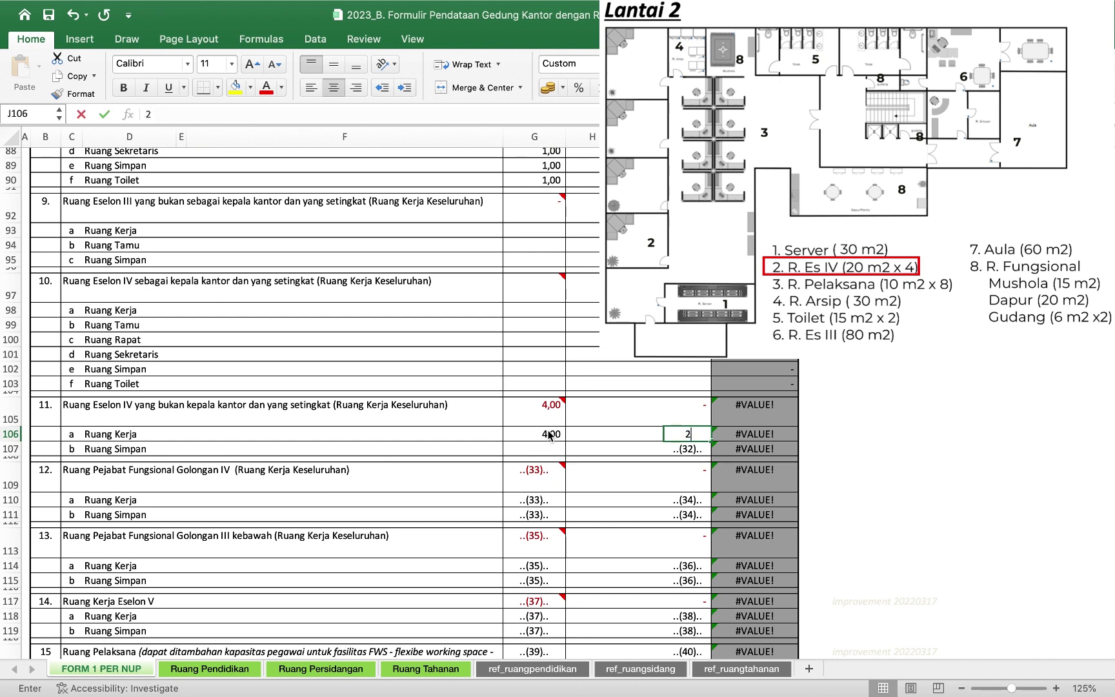
text(0)
key(Return)
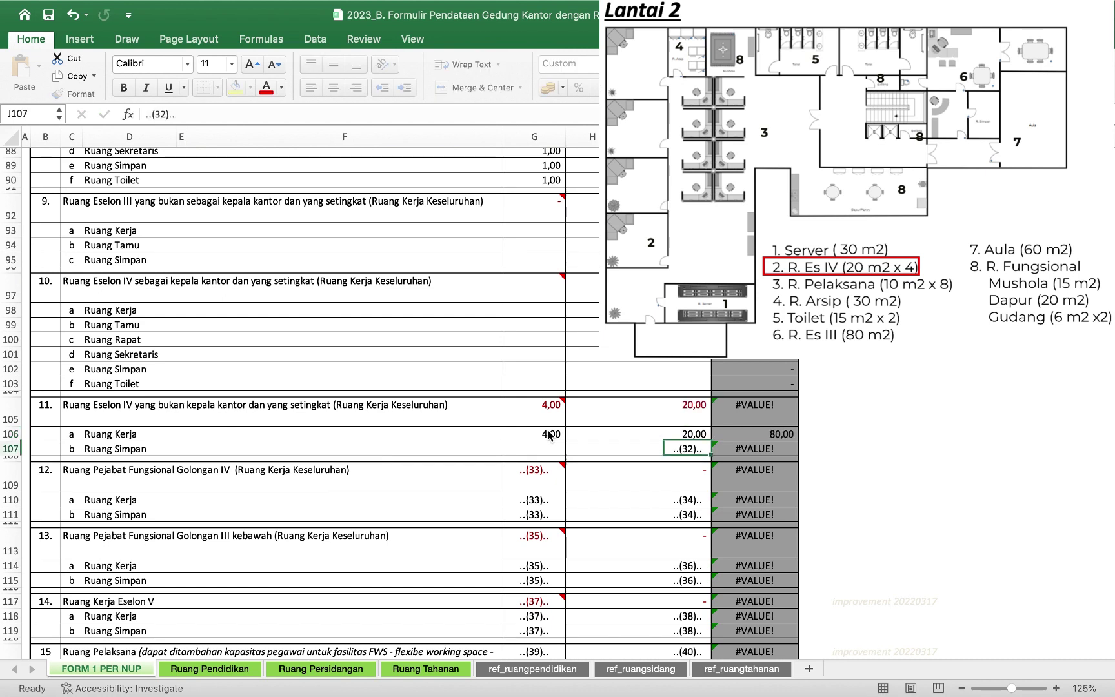
text(0)
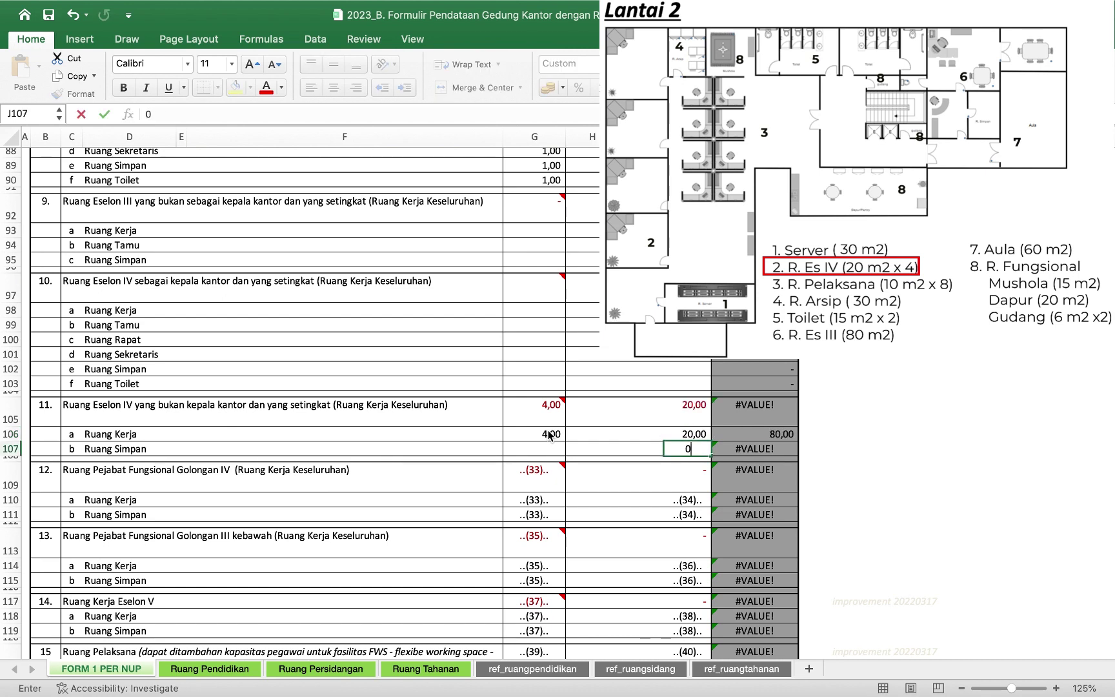
key(Return)
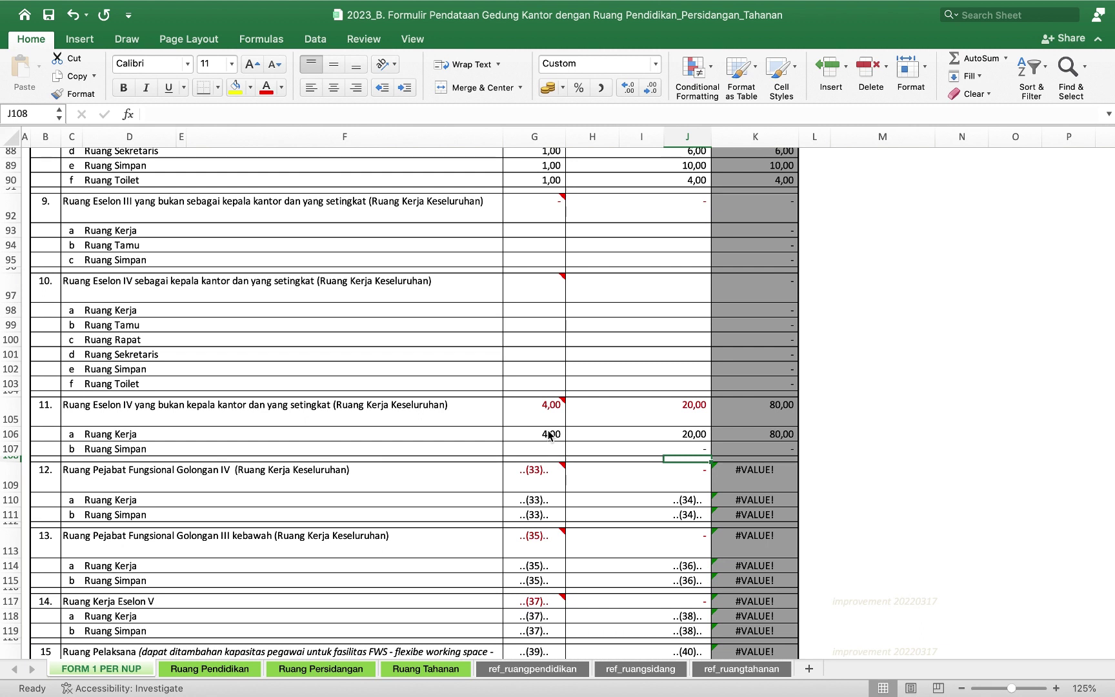
Enter item 12 as 2 work rooms of 20 m², with storage area 0.
scroll(549, 435, down, 5)
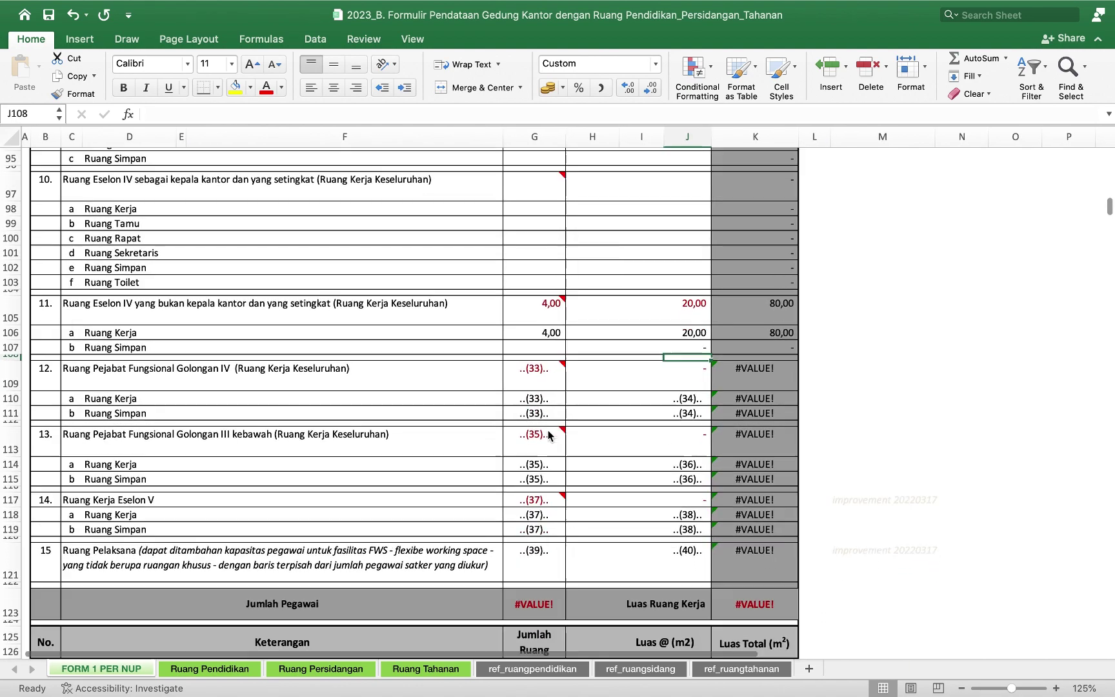
scroll(549, 435, down, 7)
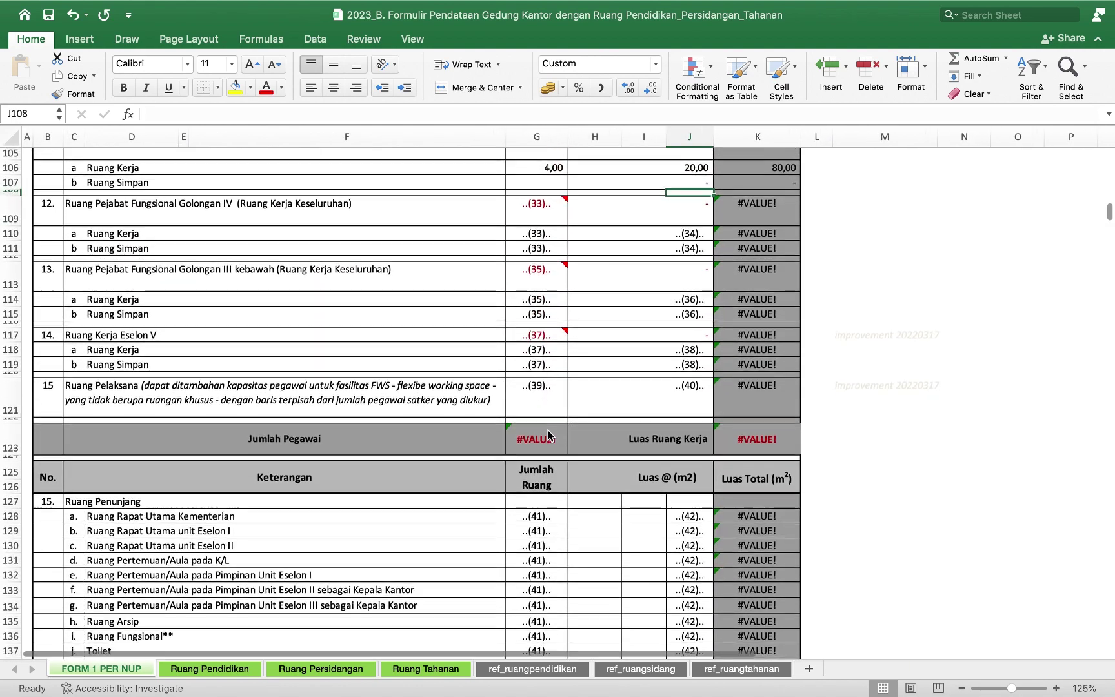
scroll(549, 435, down, 1)
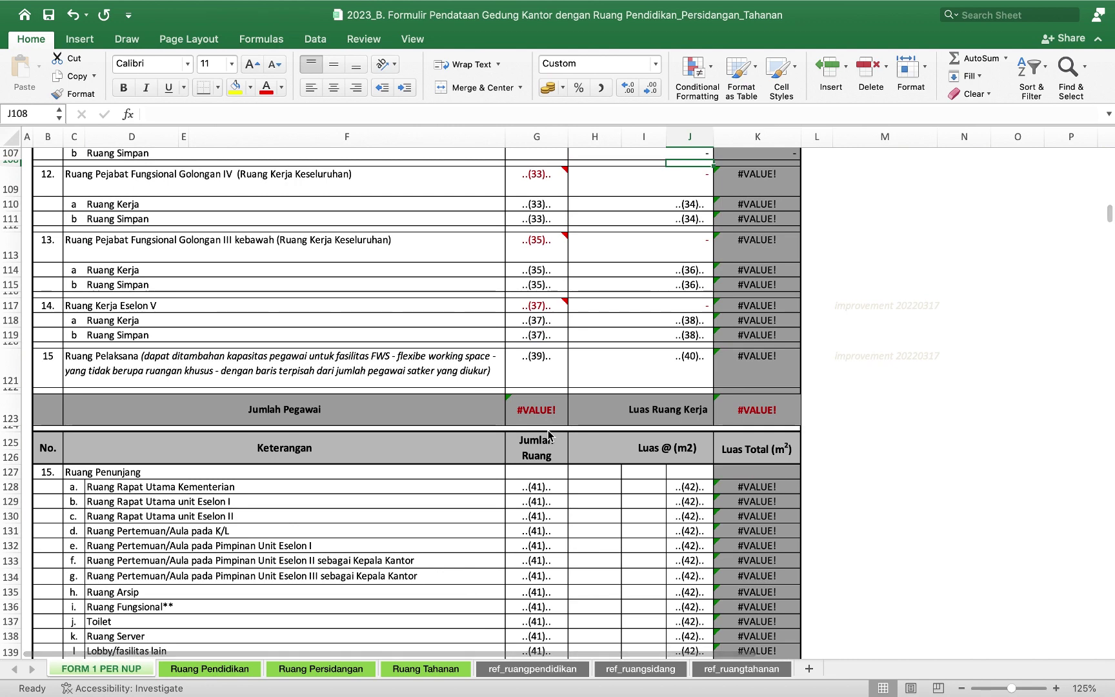
mouse_move(558, 240)
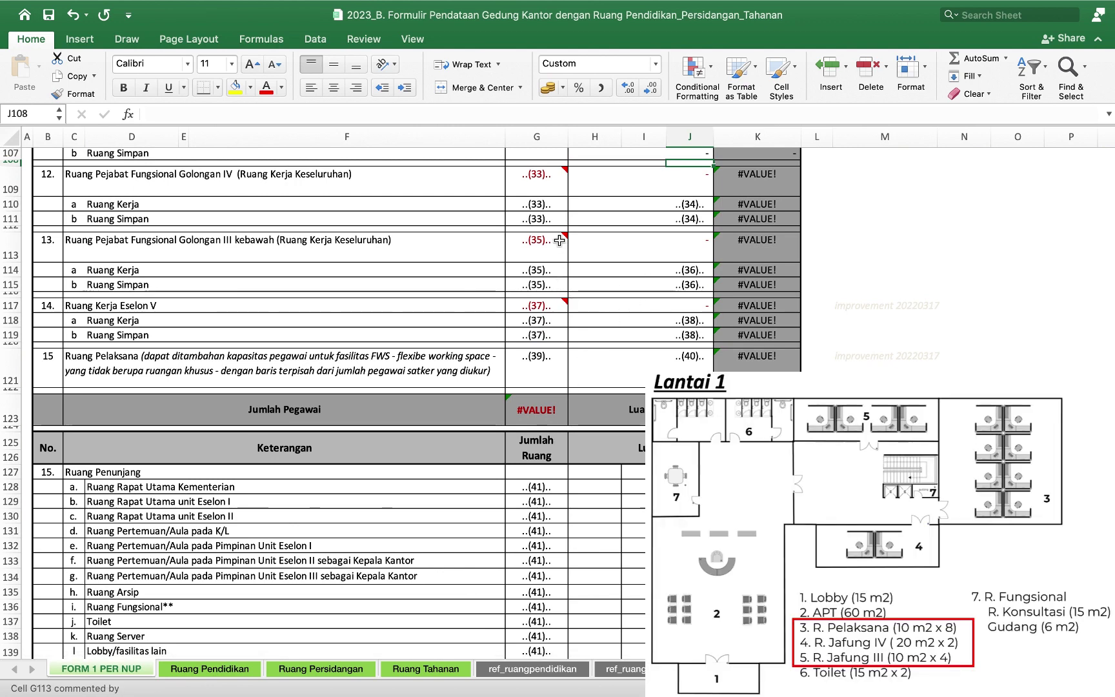
click(555, 205)
text(2)
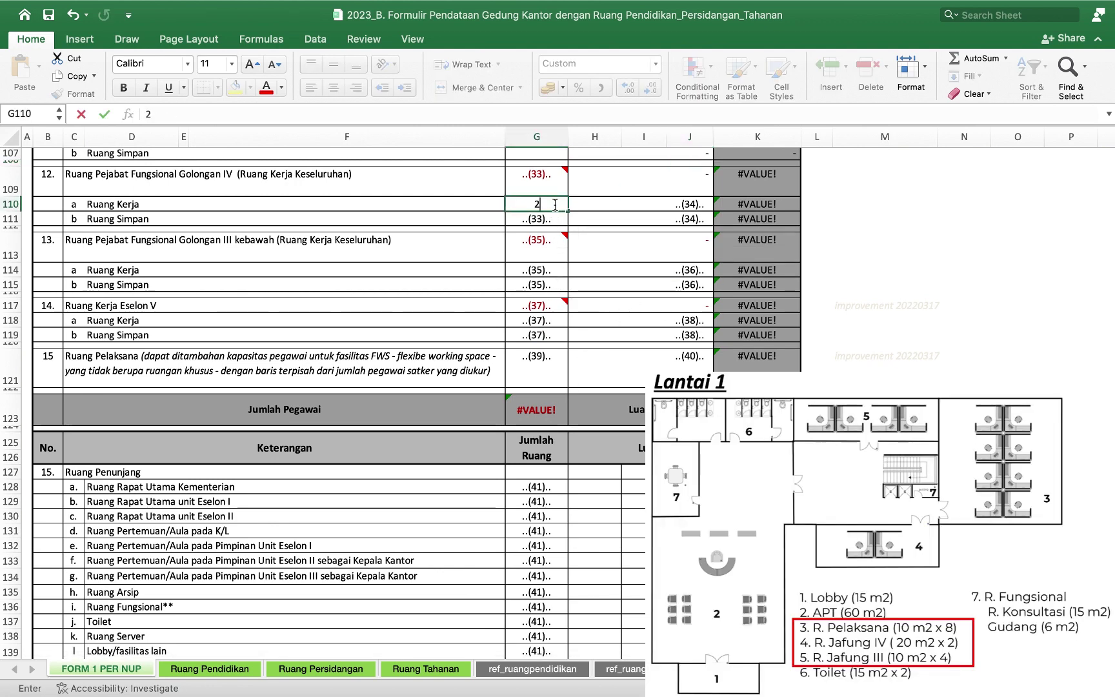
key(Return)
key(Right)
key(Right)
key(Up)
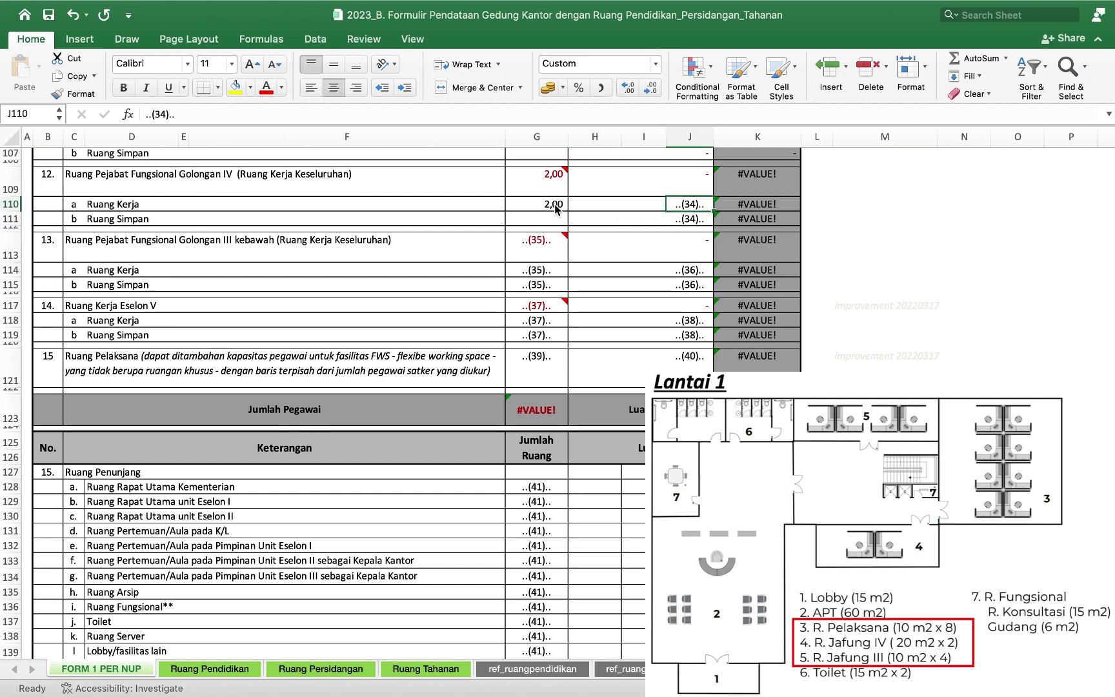
text(20)
key(Return)
text(0)
key(Return)
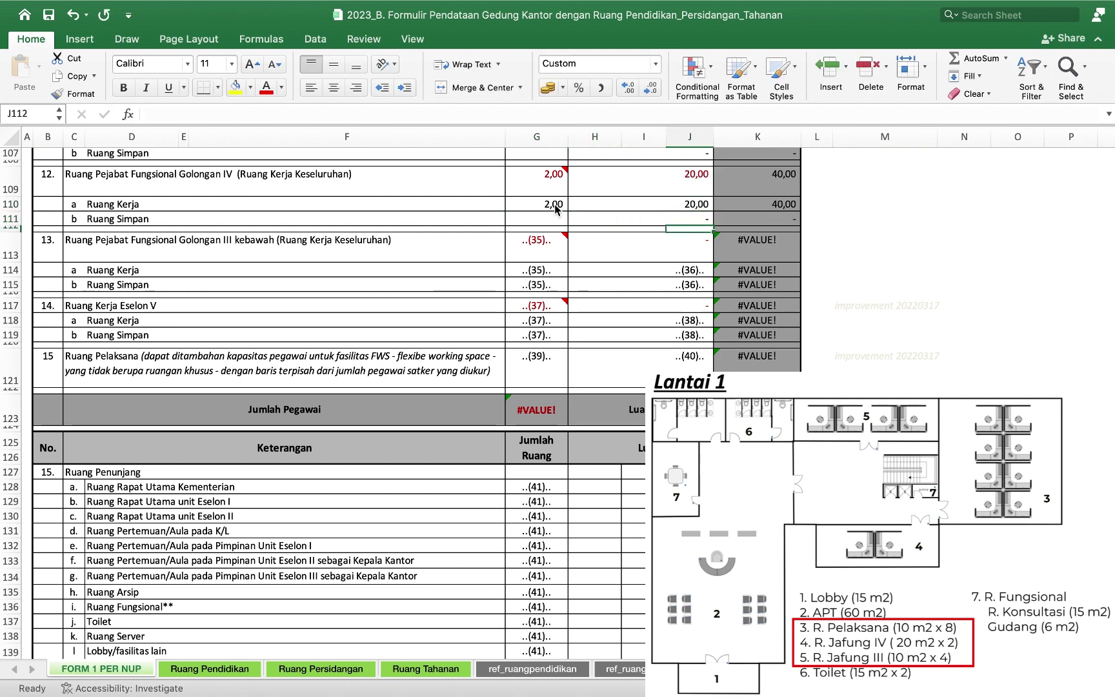
Enter item 13 as 4 work rooms of 10 m², and clear its storage and Eselon V placeholders.
key(Down)
key(Down)
key(Left)
key(Left)
key(Left)
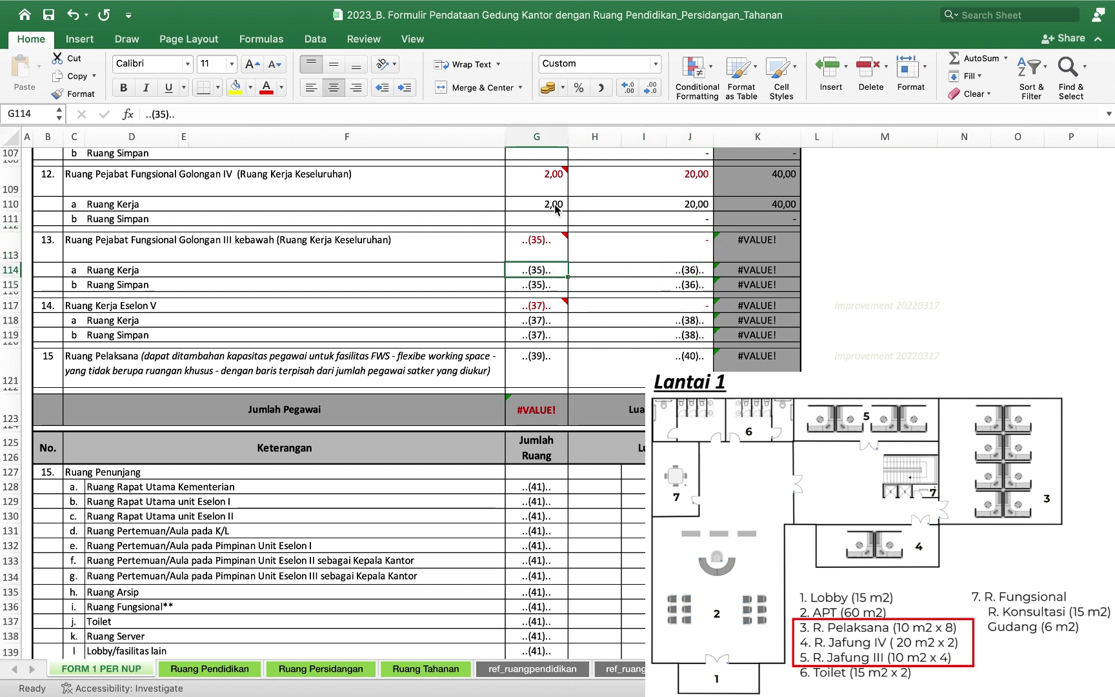
text(4)
key(Return)
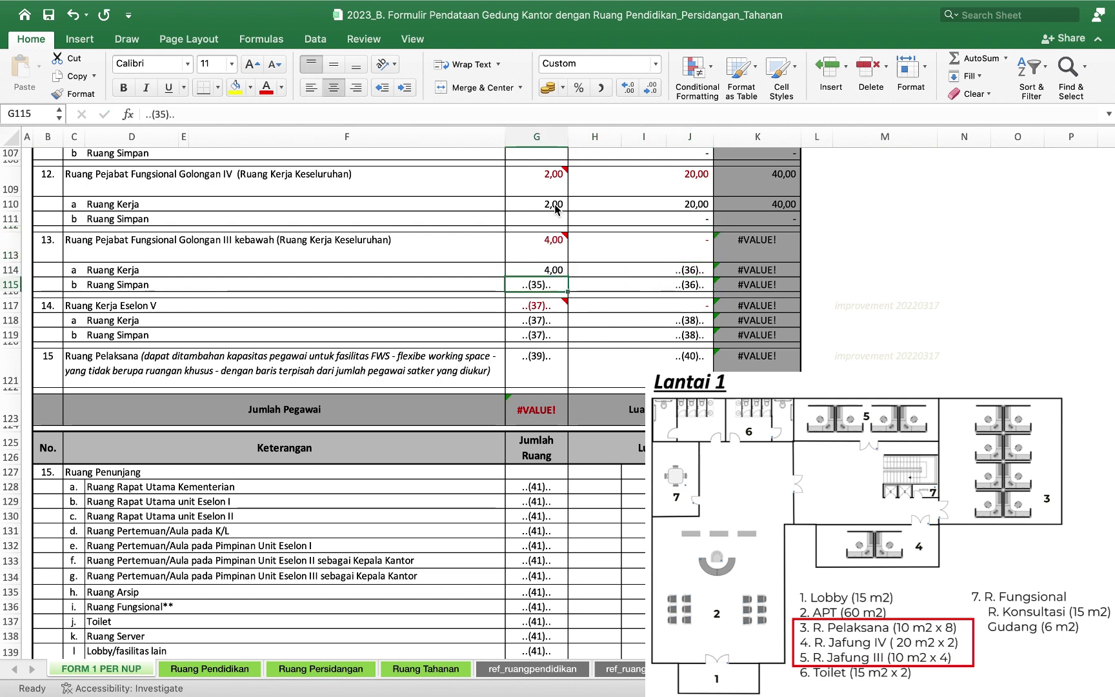
key(Delete)
key(Right)
key(Right)
key(Right)
key(Up)
text(10)
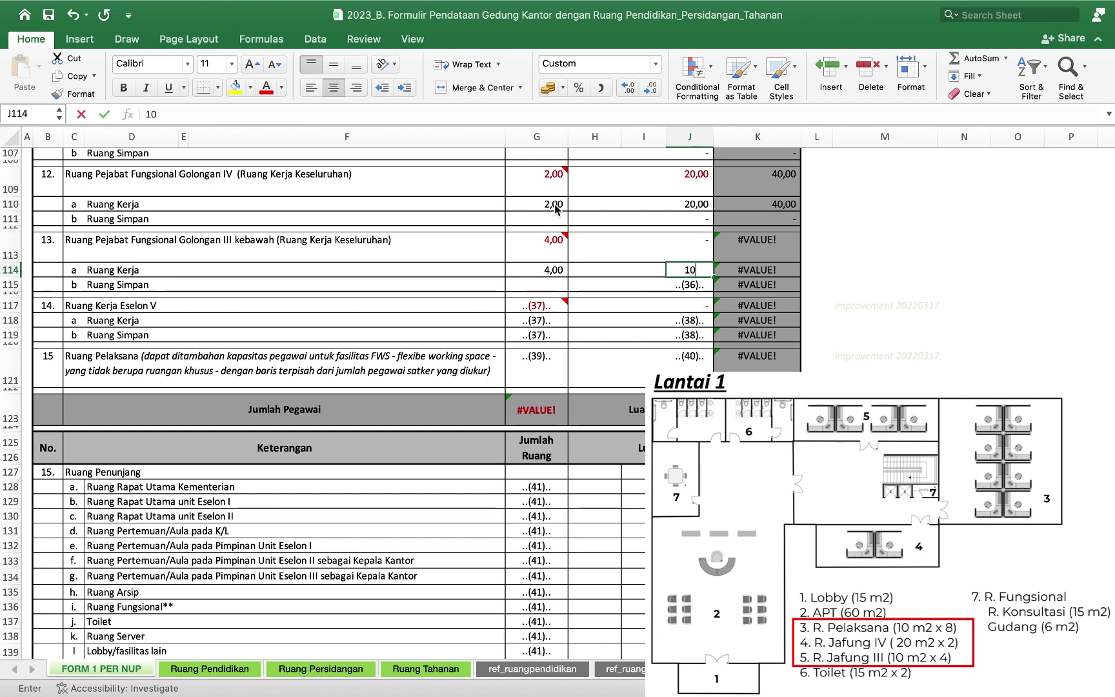
key(Return)
key(Delete)
key(Down)
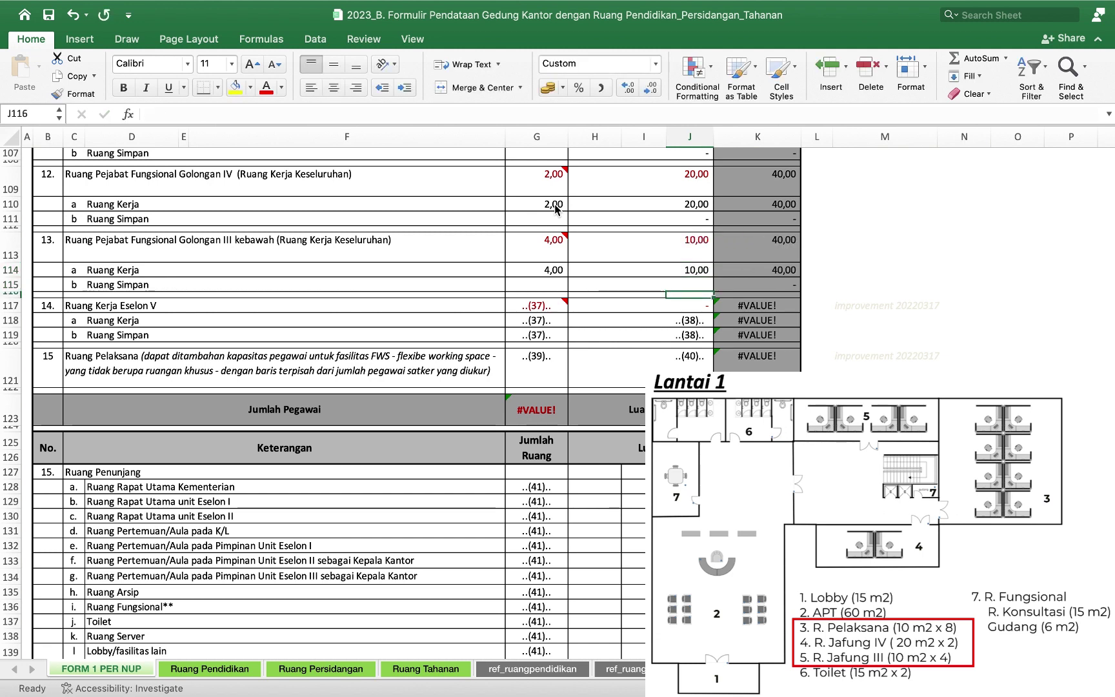
mouse_move(551, 322)
mouse_down()
mouse_move(551, 335)
mouse_move(690, 335)
mouse_move(549, 324)
mouse_up()
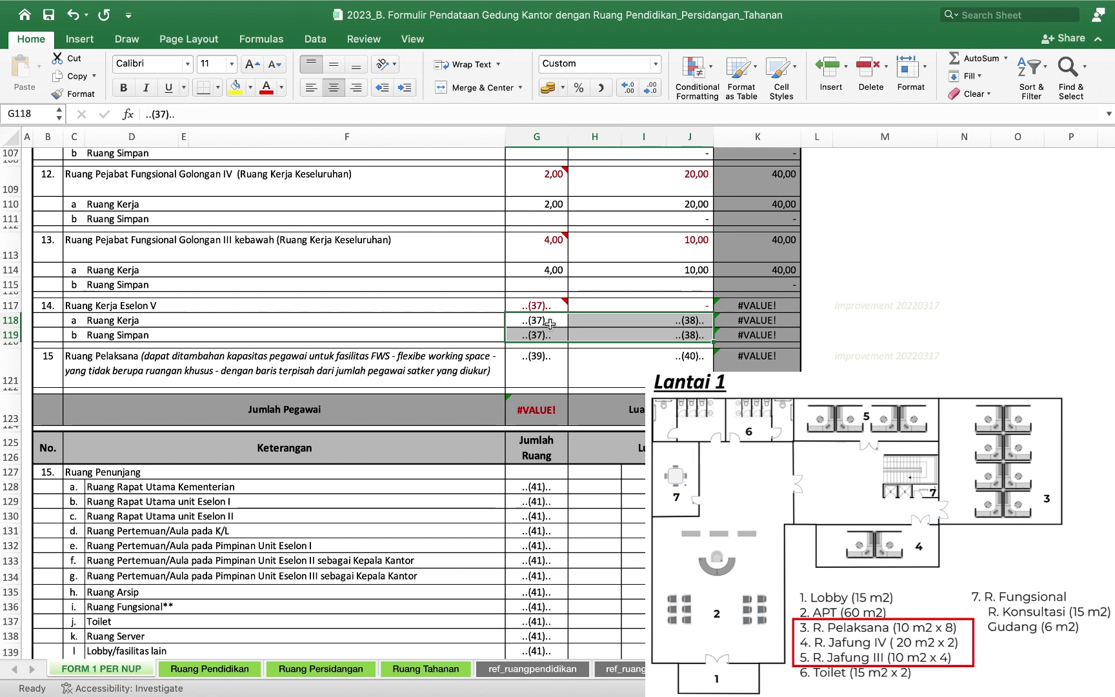
key(Delete)
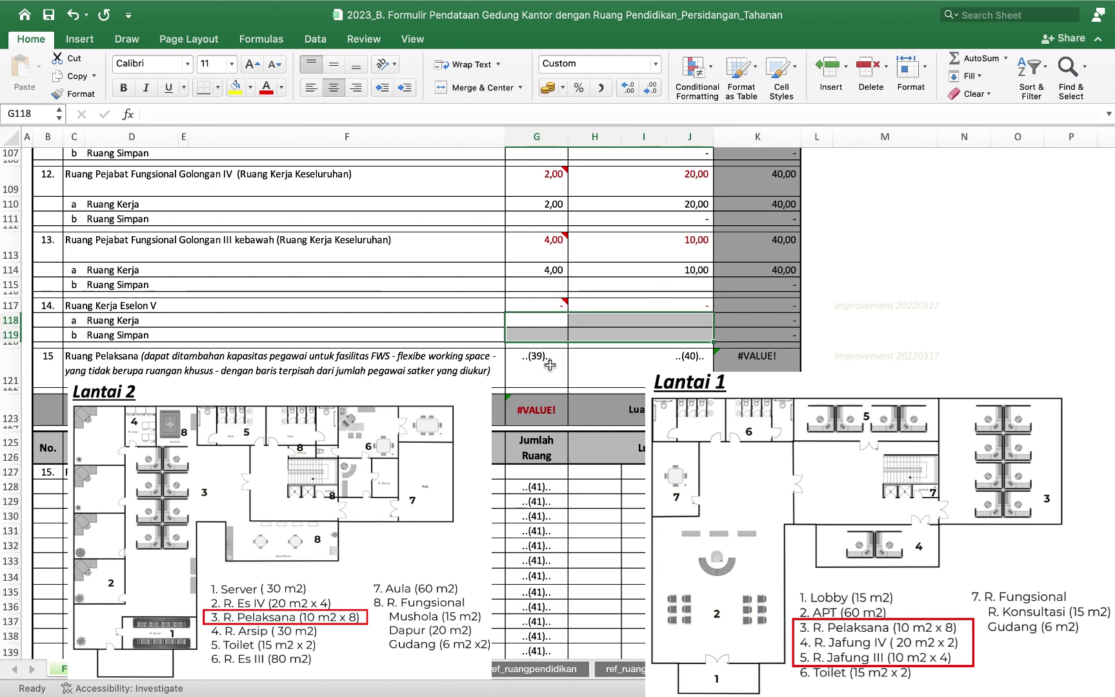
Enter 16 in G121 and 10 m² in J121 for Ruang Pelaksana.
click(550, 365)
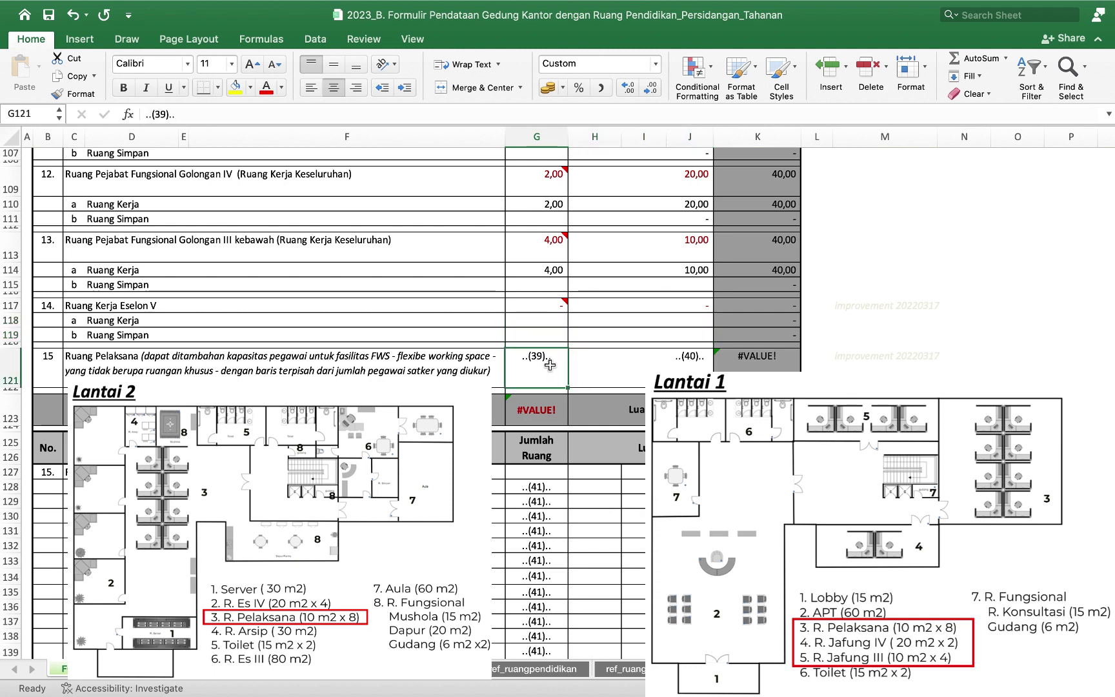
text(16)
key(Tab)
key(Tab)
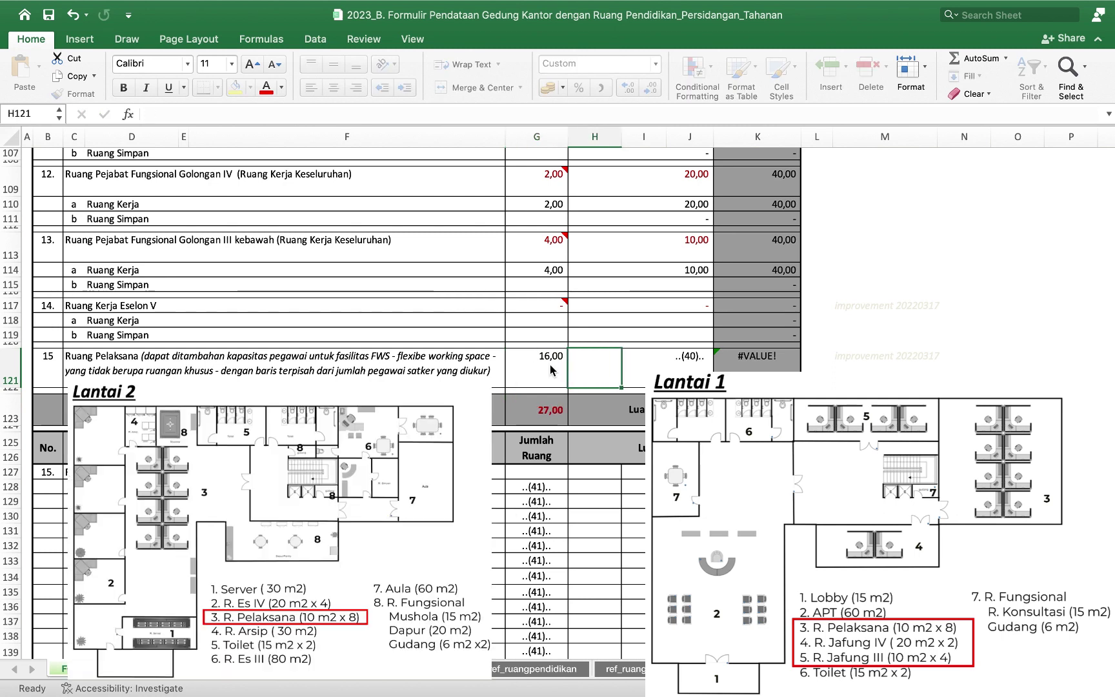
key(Tab)
text(10)
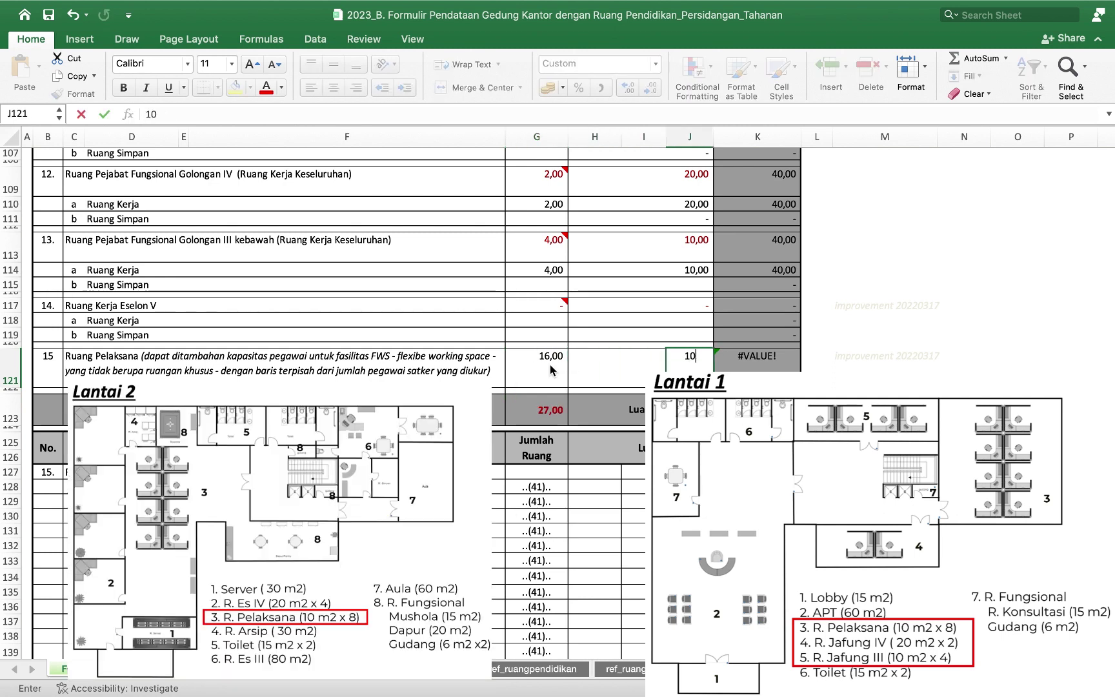
key(shift+Tab)
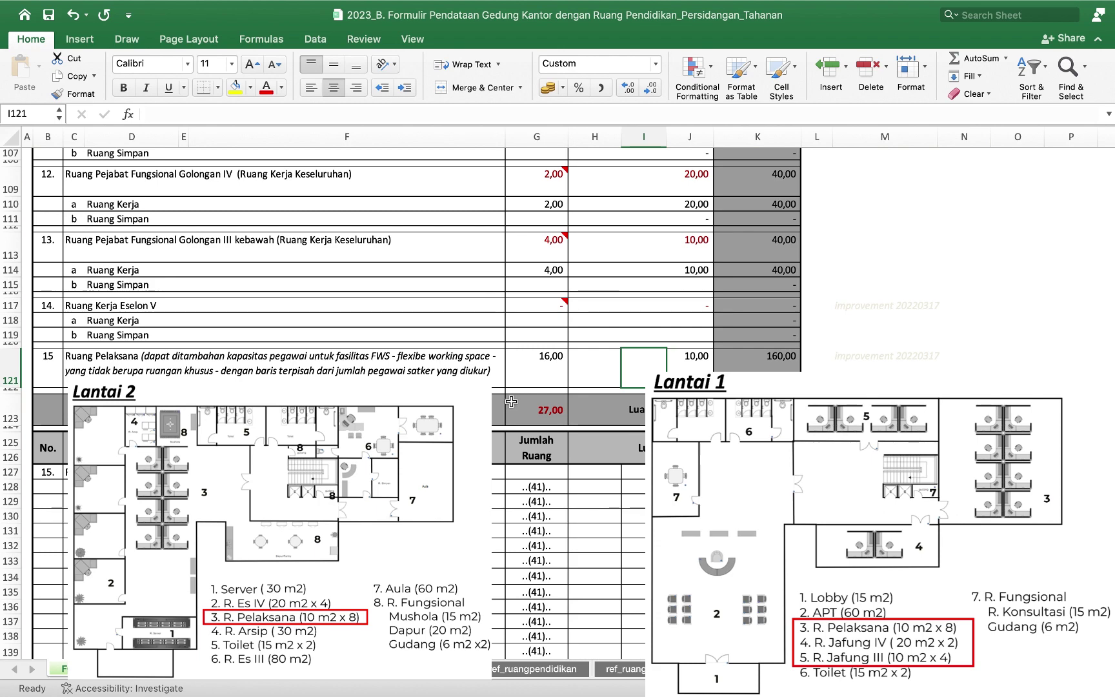
scroll(507, 413, down, 5)
key(super+z)
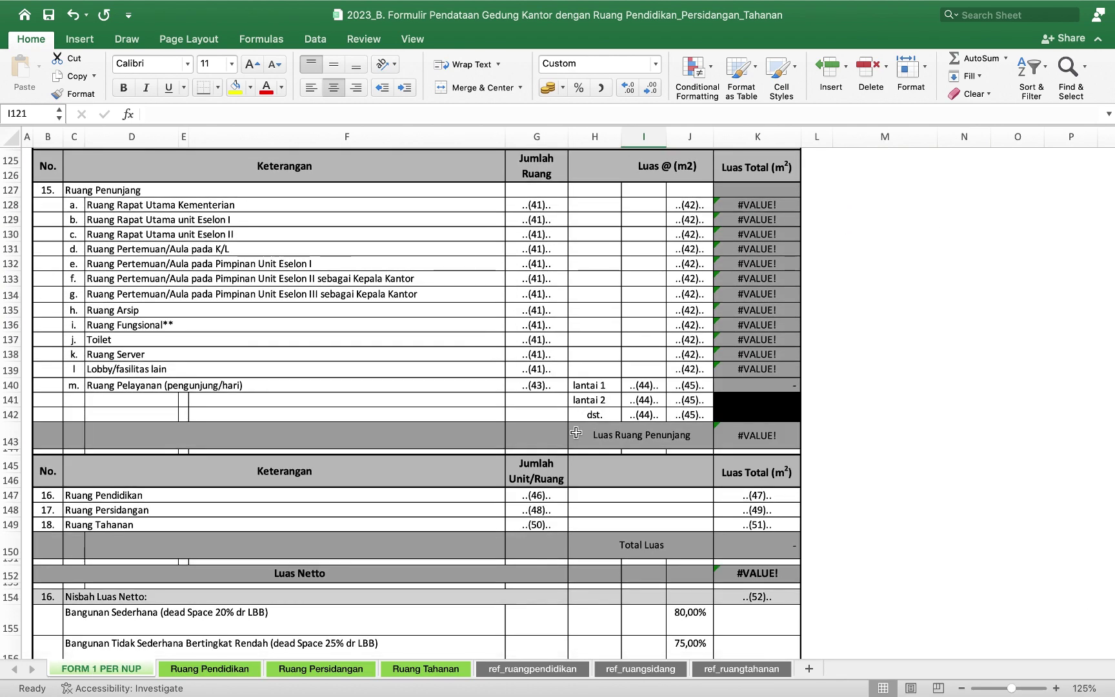
Clear the placeholder counts and areas in G128:J133 for support rooms a through f.
click(545, 204)
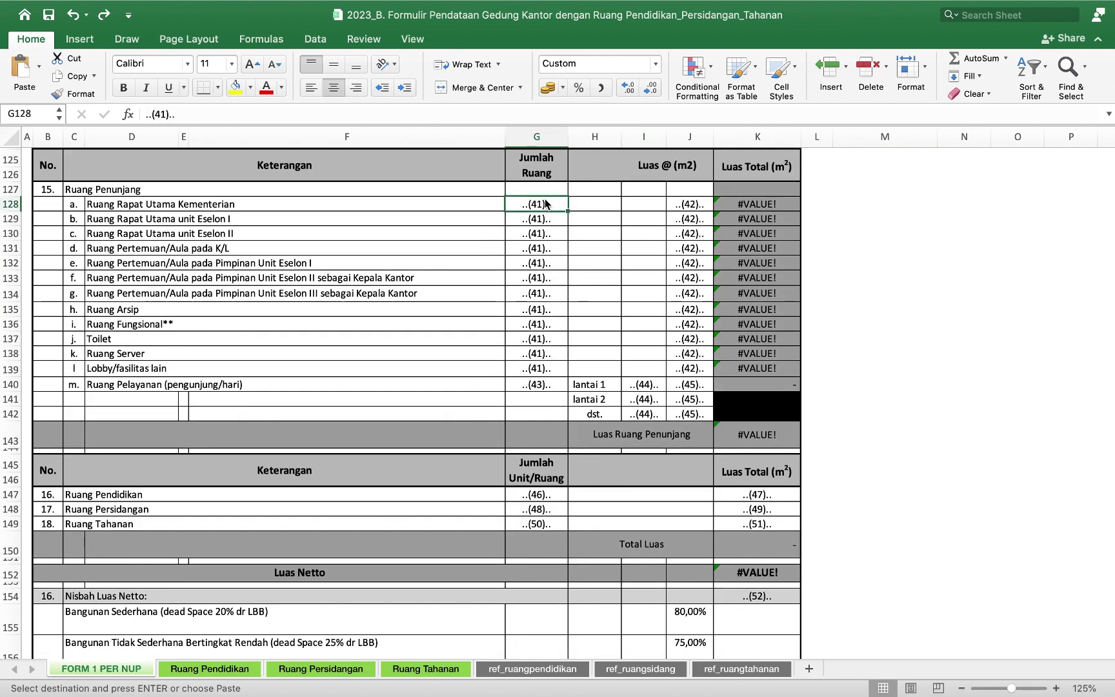
key(shift+Down)
key(shift+Down)
key(shift+Right)
key(shift+Right)
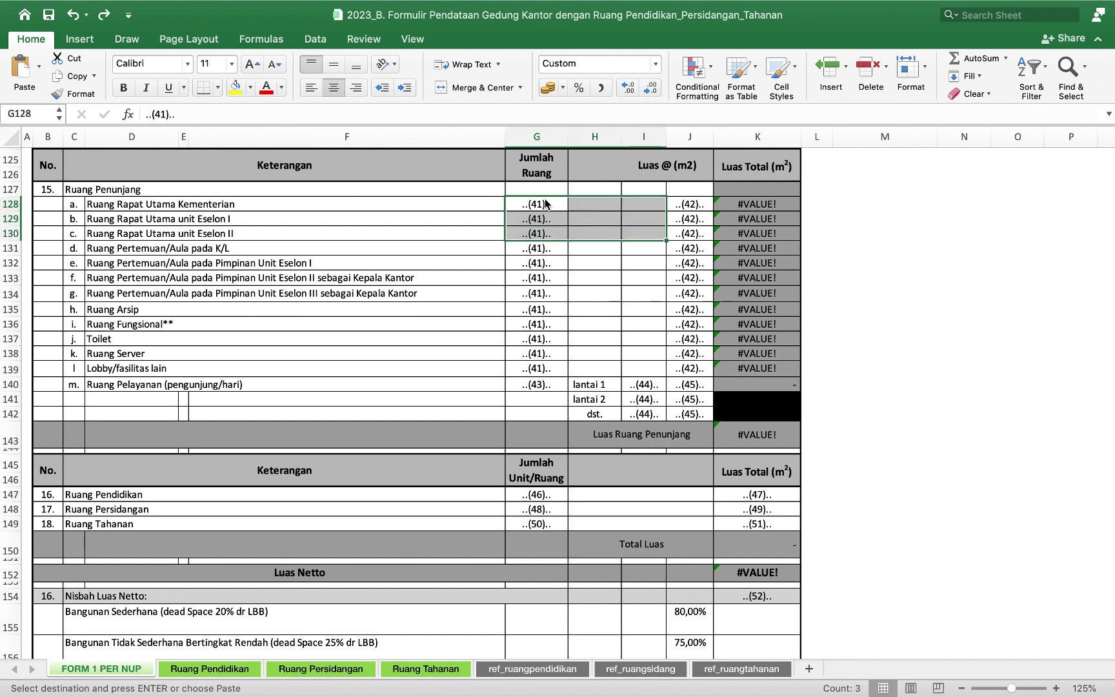
key(shift+Right)
key(shift+Down)
key(shift+Down)
key(shift+Down)
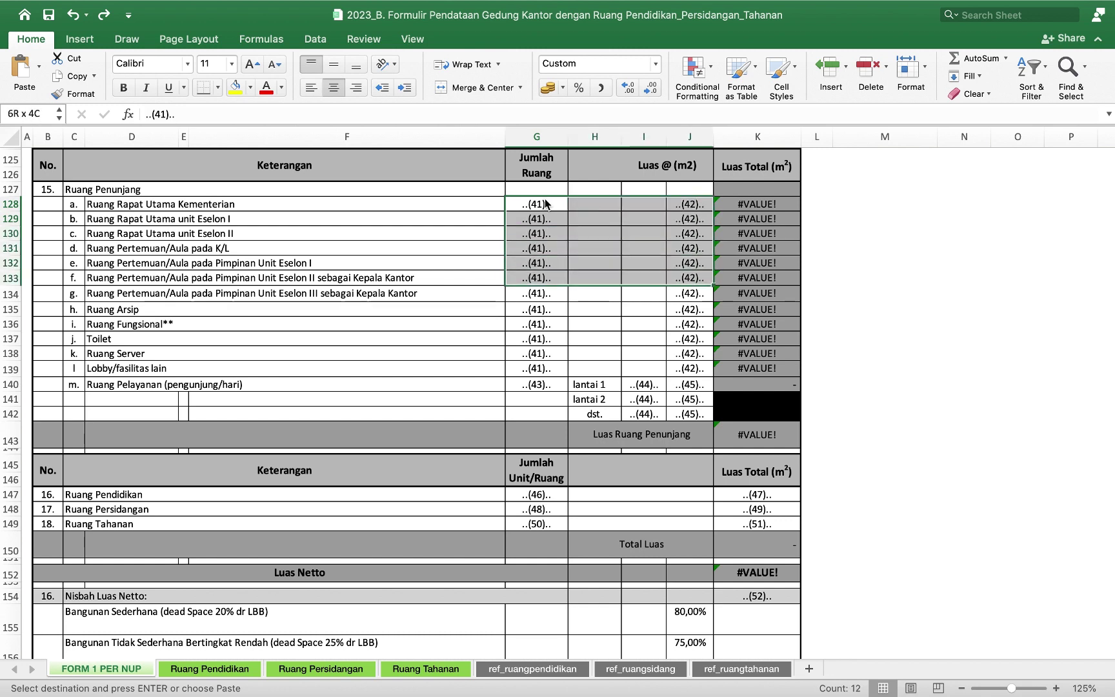
key(Delete)
scroll(518, 352, down, 5)
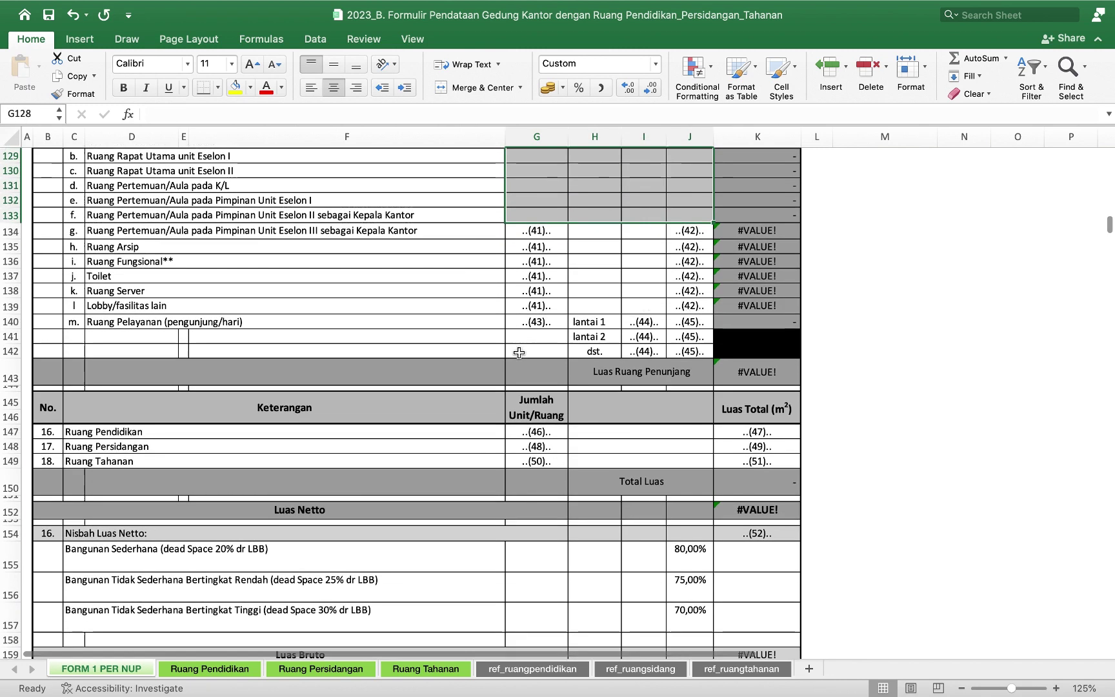
Enter 1 room and 60 m² in row 134 for Ruang Pertemuan/Aula.
click(548, 166)
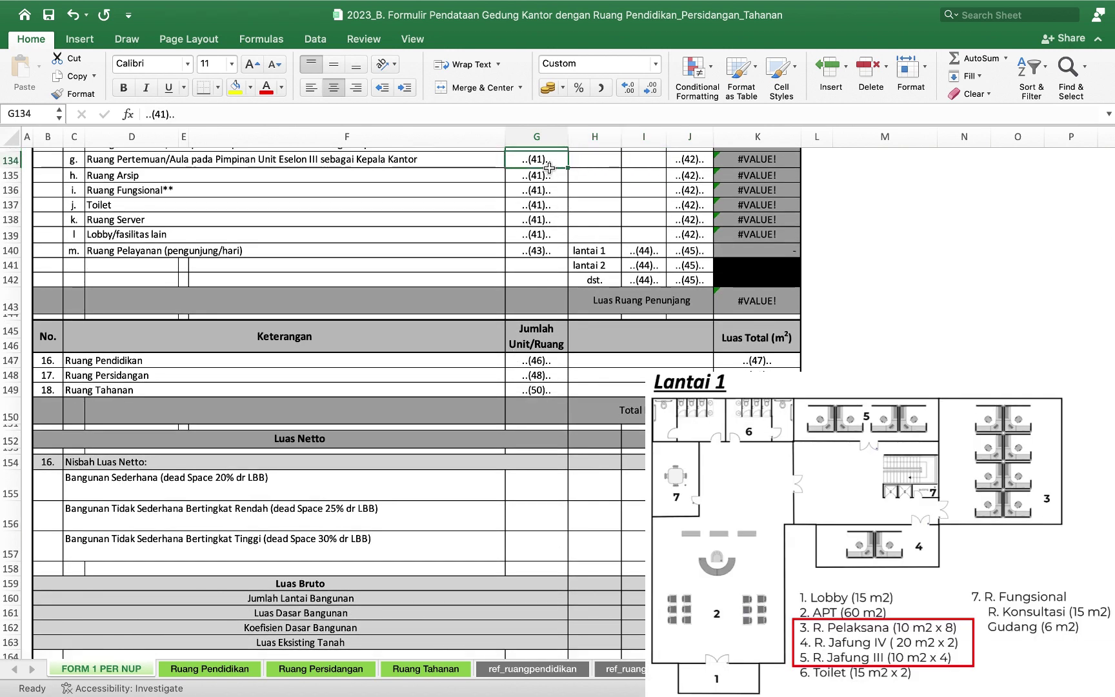
text(1)
key(Tab)
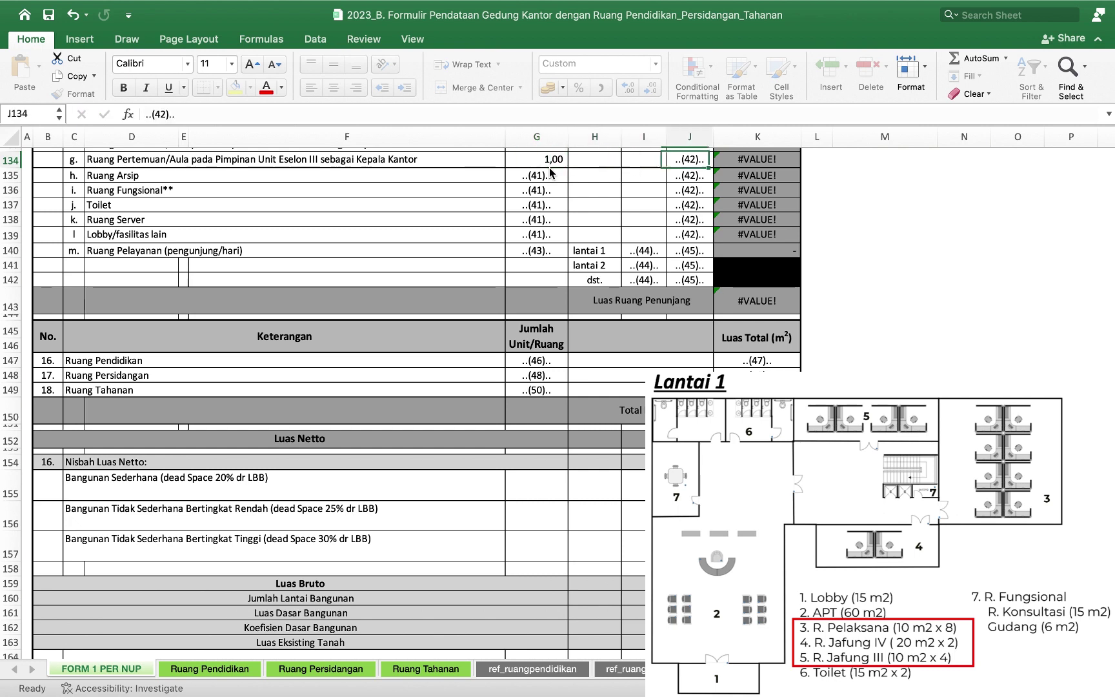
text(60)
key(Return)
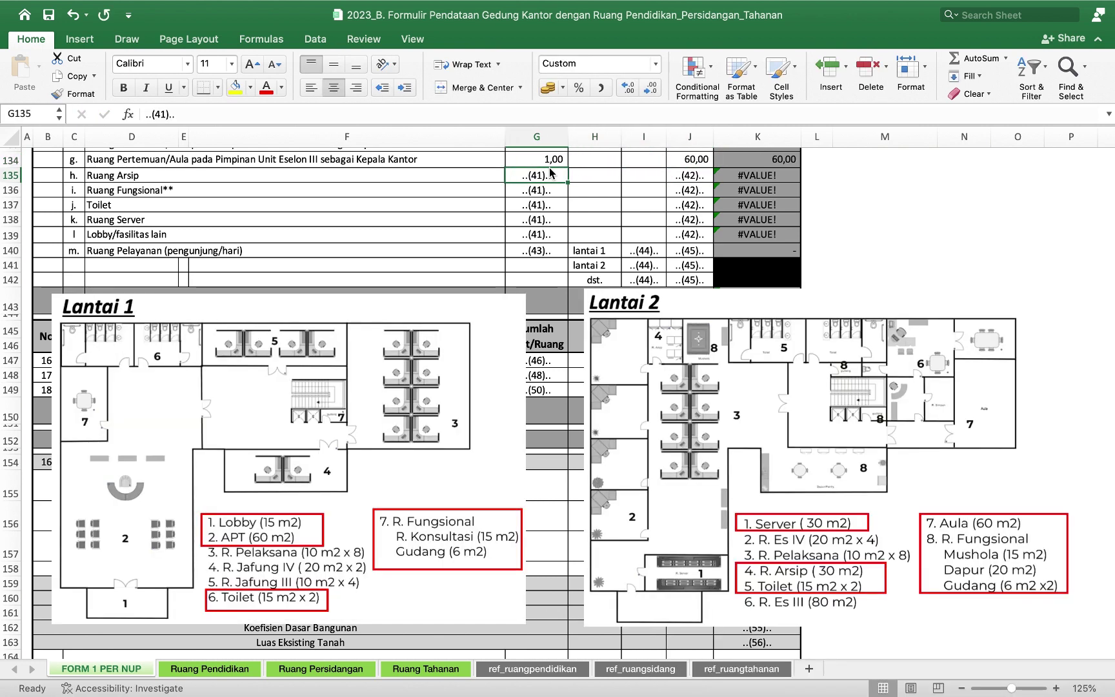
Enter 1 room and 30 m² in row 135 for Ruang Arsip.
text(1)
key(Tab)
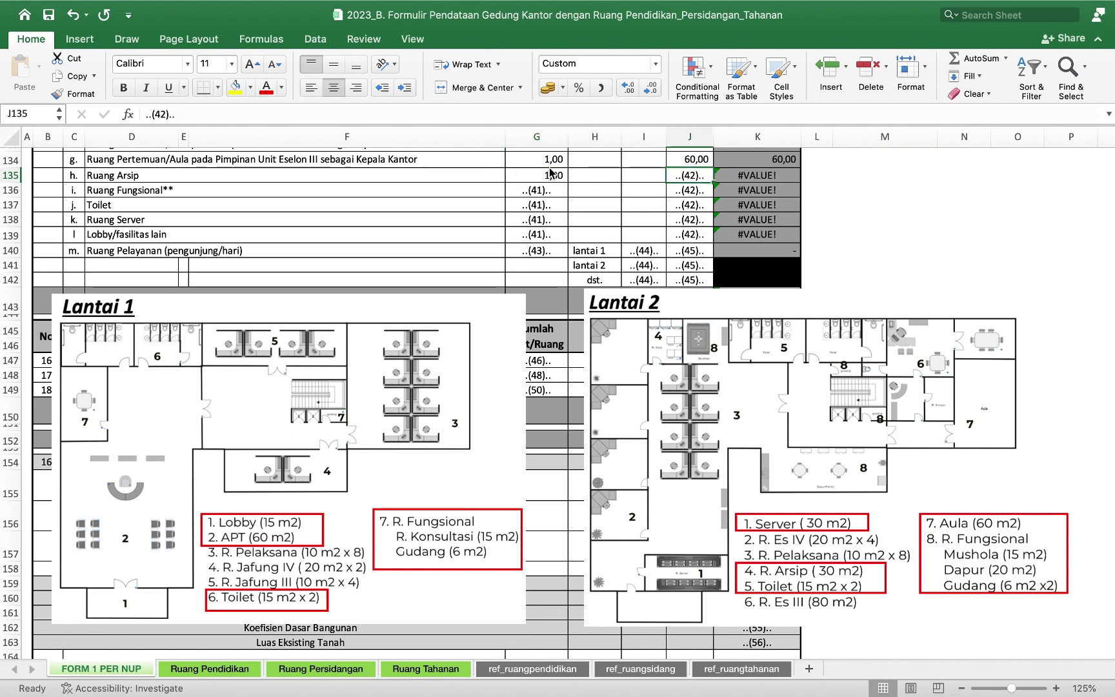
text(30)
key(Return)
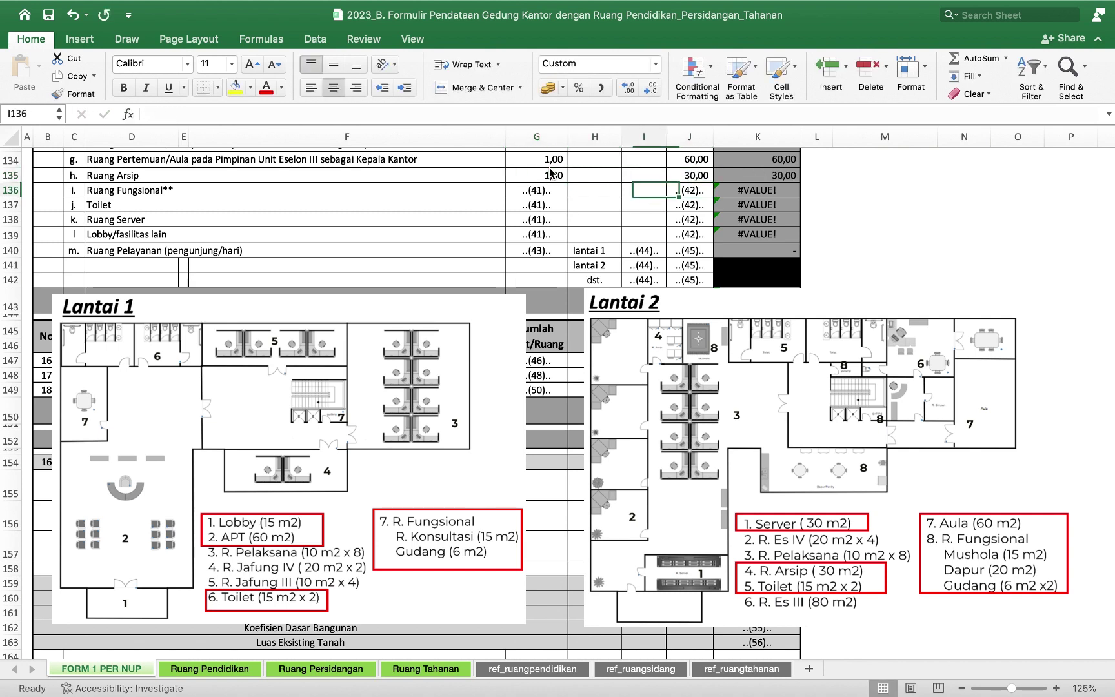
key(Left)
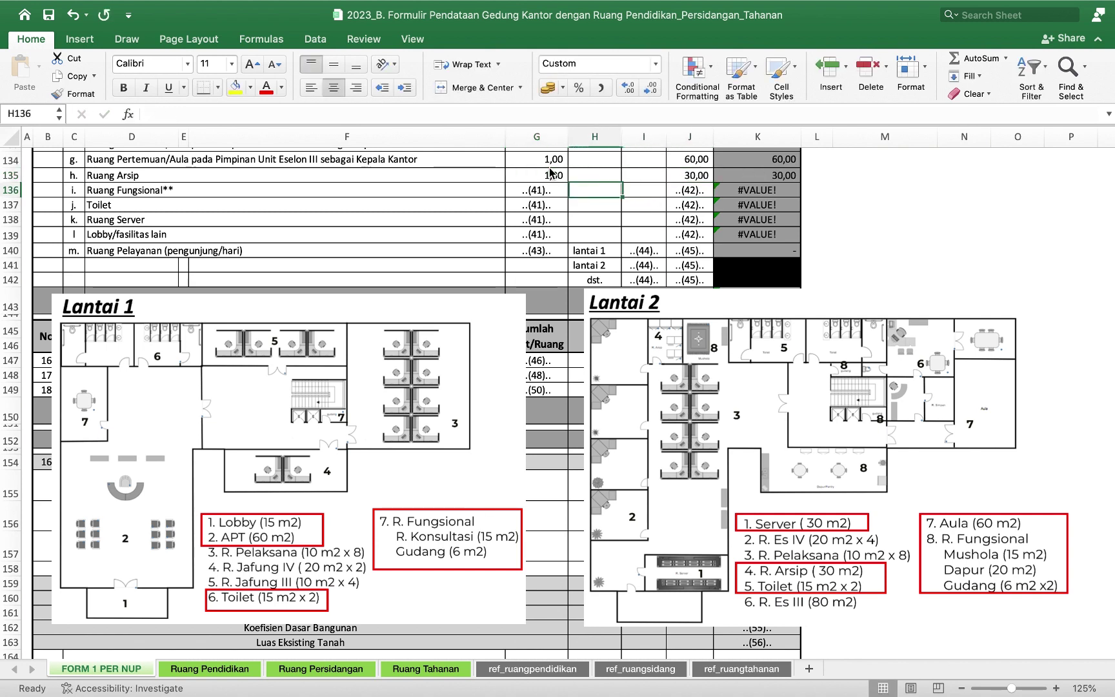
key(Left)
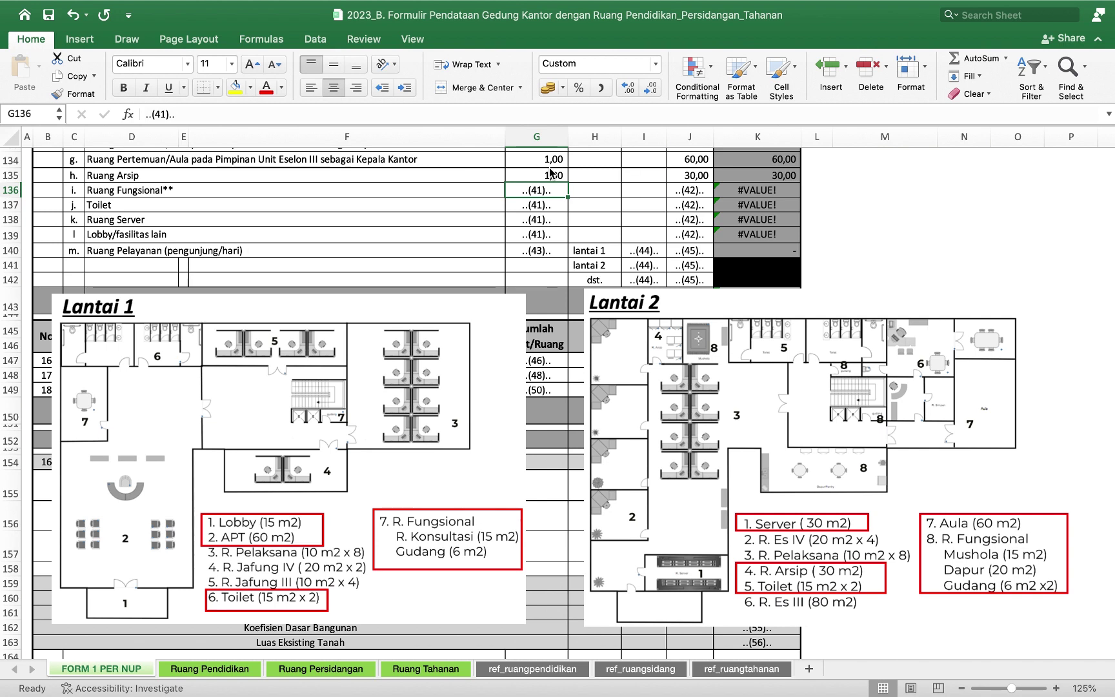
Enter 6 functional rooms at 11,33 m² and 4 toilets at 15 m².
text(6)
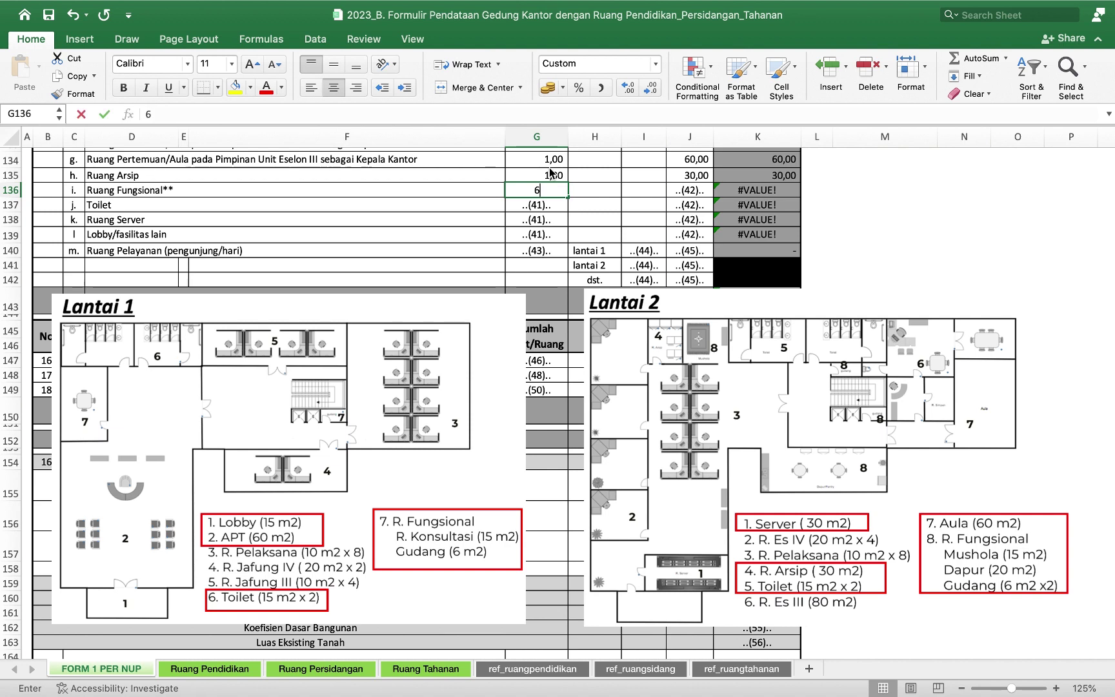
key(Tab)
key(Tab)
key(Tab)
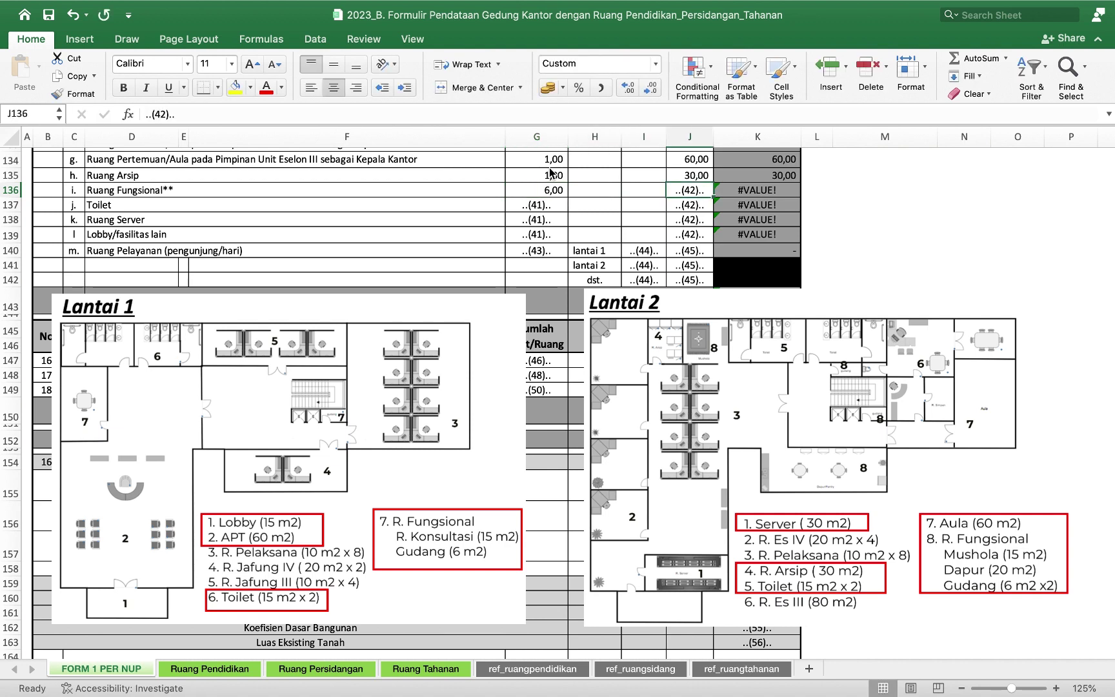
text(11)
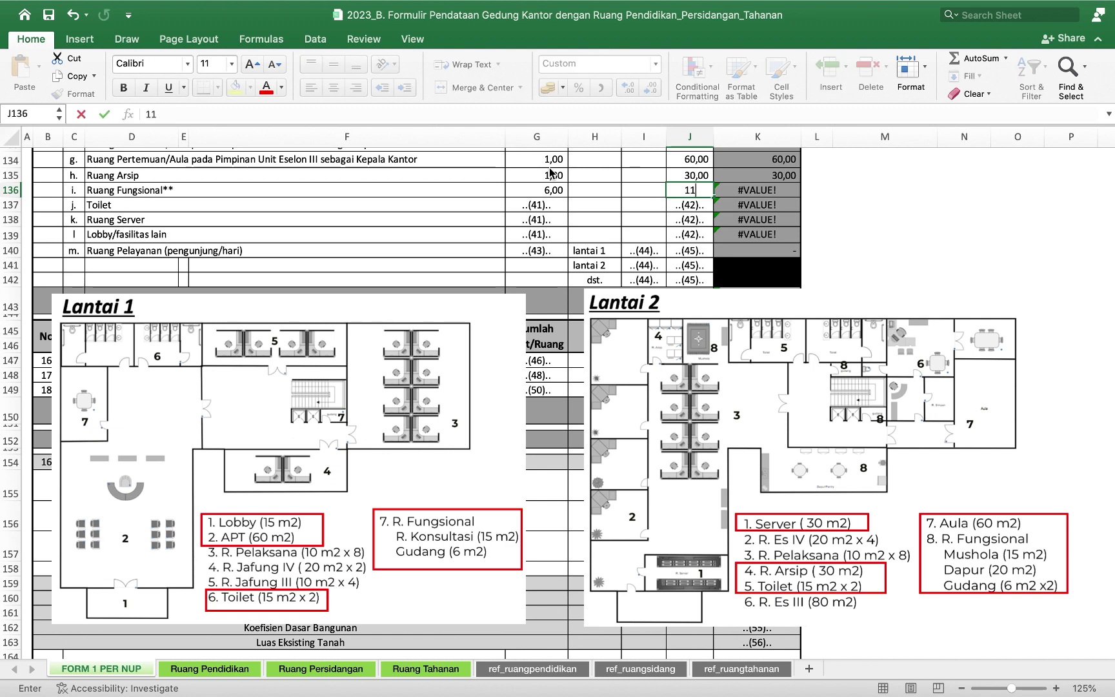
text(,33)
key(Return)
key(Left)
key(Left)
key(Left)
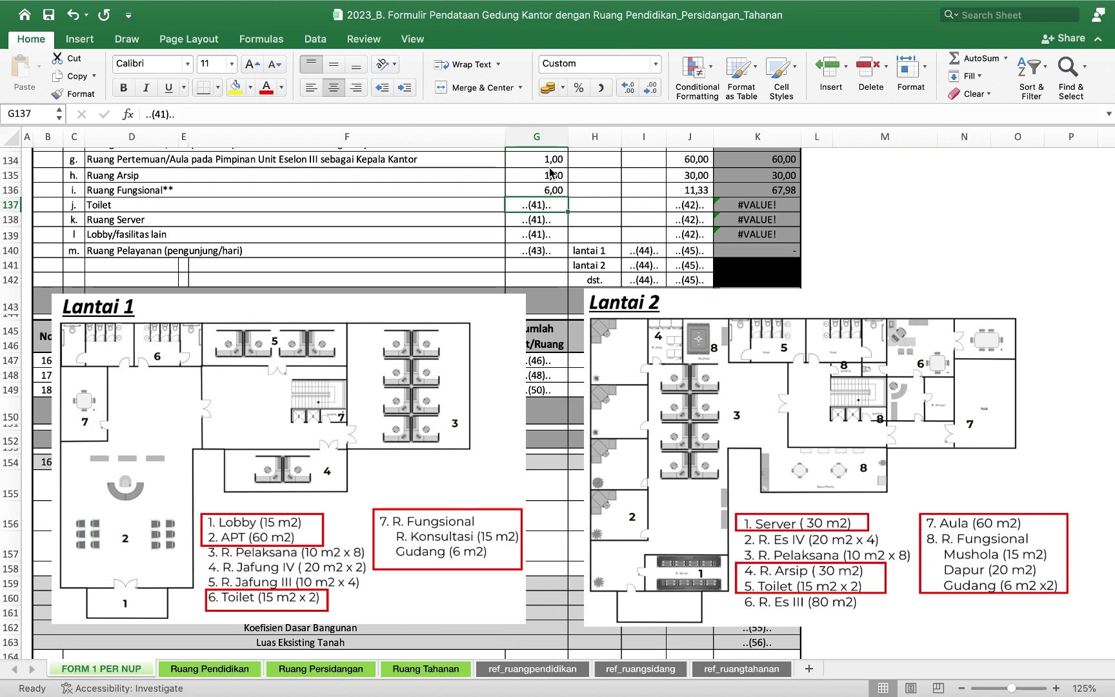
text(4)
key(Tab)
key(Tab)
key(Tab)
text(1)
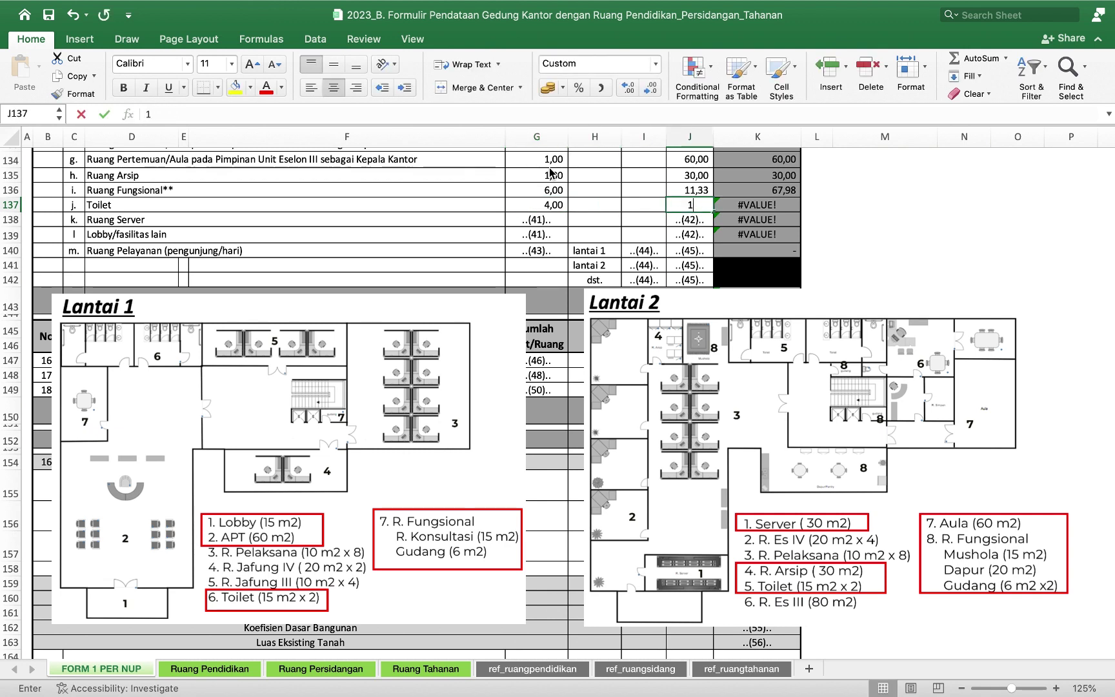
text(5)
key(Return)
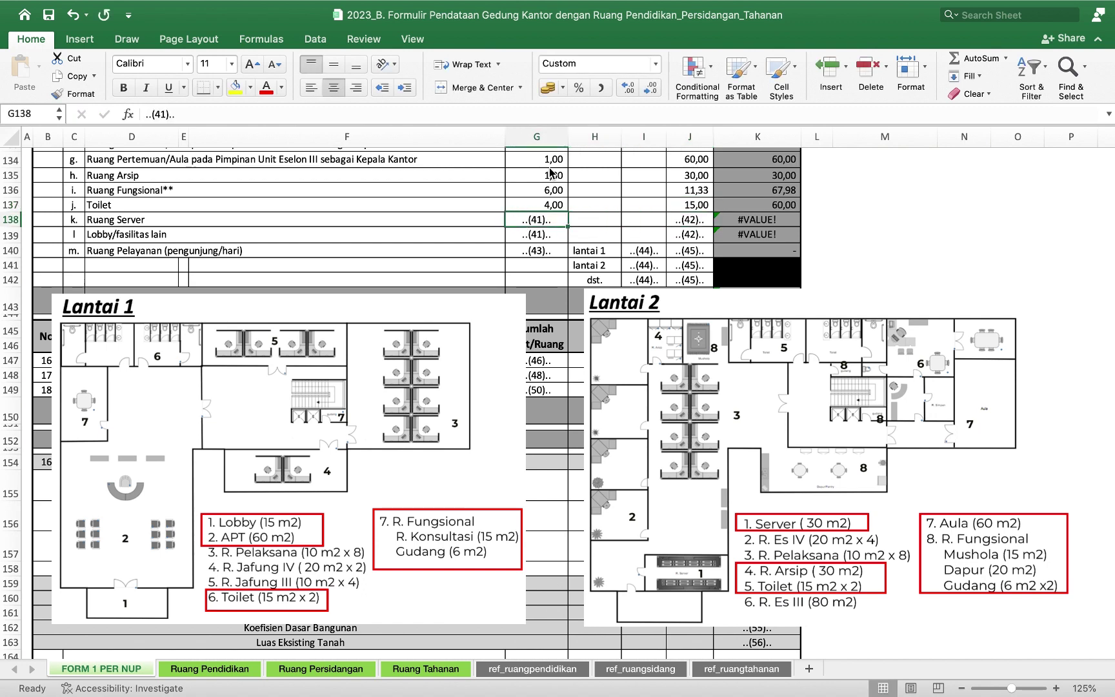
Enter 1 server room at 30 m² and 1 lobby at 15 m².
text(1)
key(Return)
text(1)
key(Tab)
key(Tab)
key(Tab)
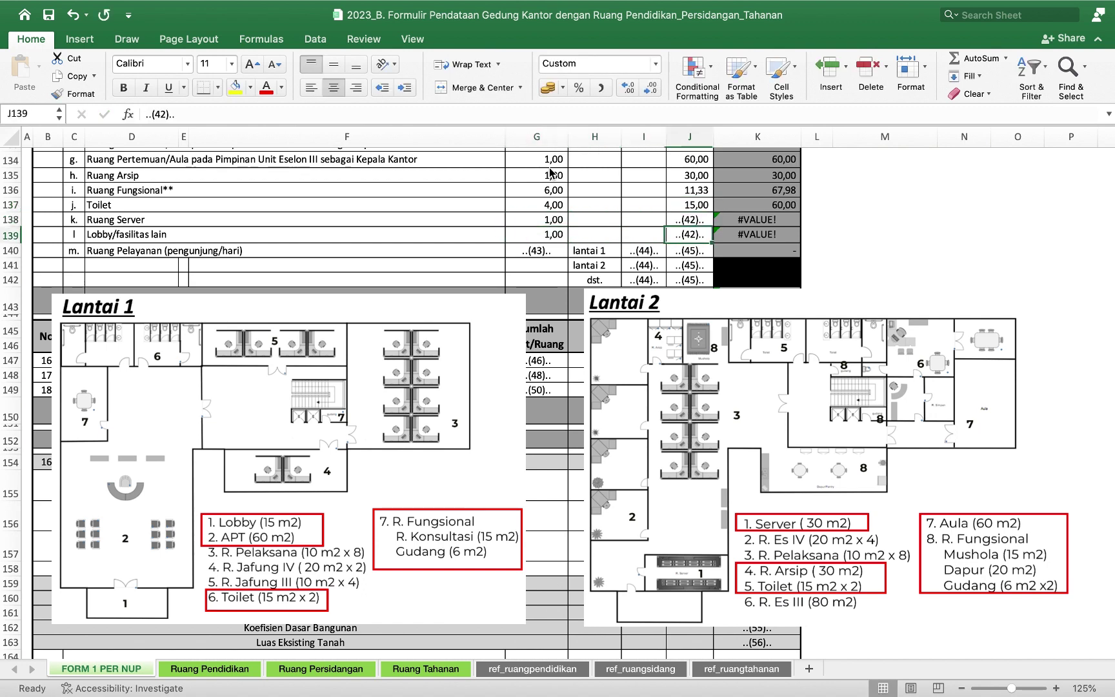
key(Up)
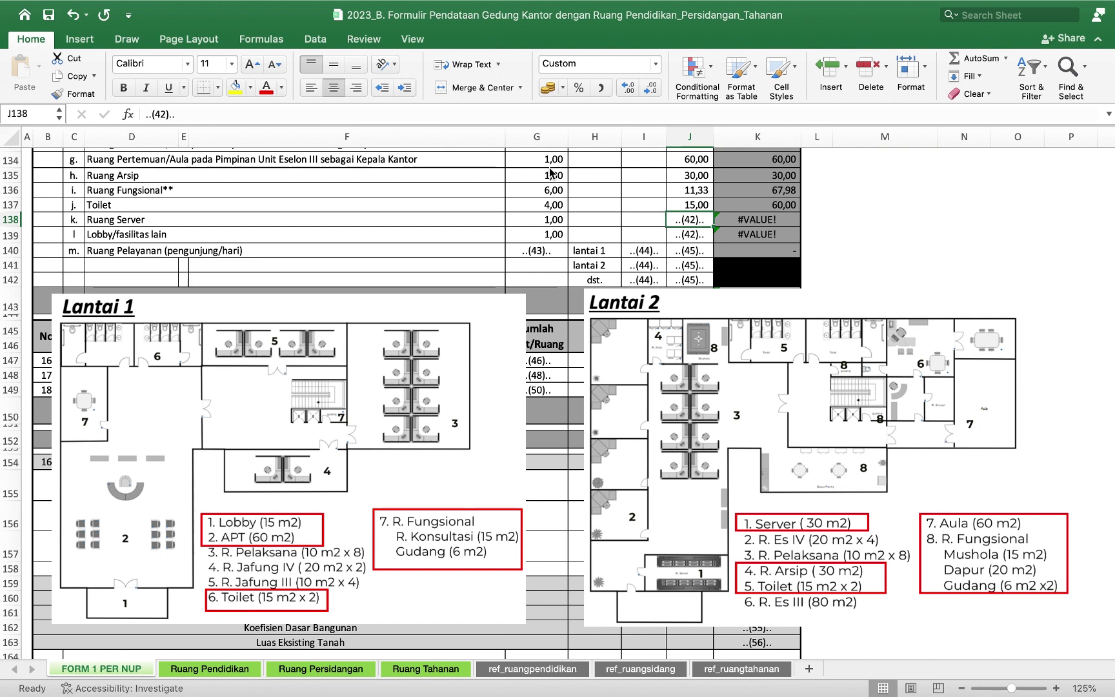
text(30)
key(Return)
text(15)
key(Return)
key(Left)
key(Left)
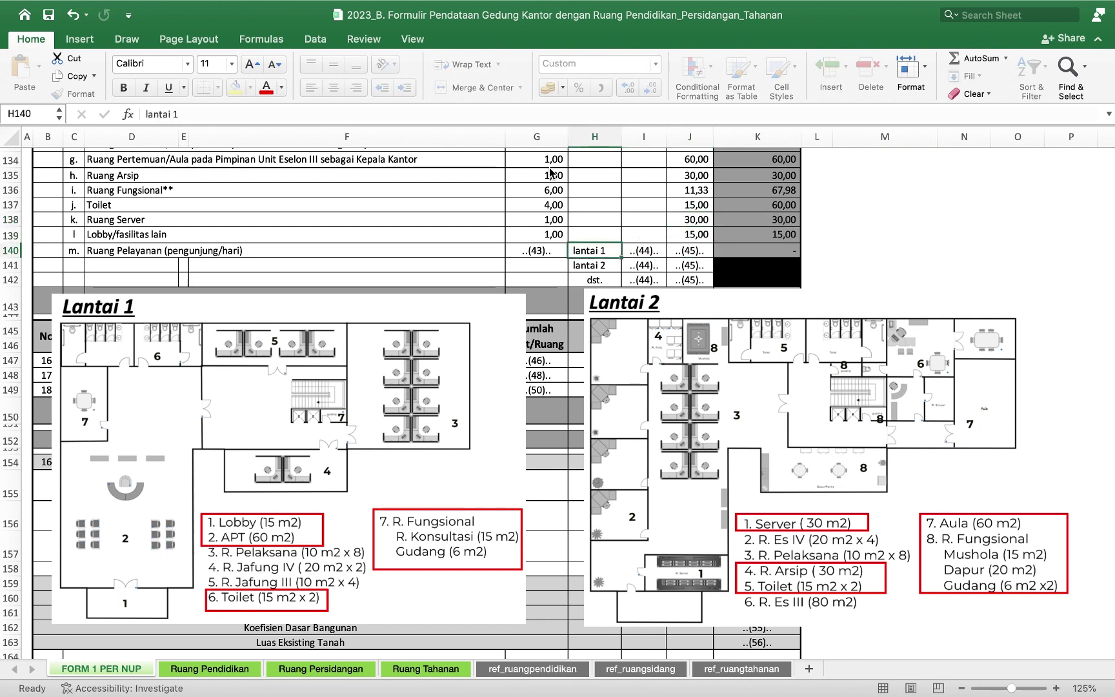
key(Left)
Enter 1 service room with 30 for lantai 1 and 60 m², then clear the lantai 2 and dst placeholders.
text(1)
key(Tab)
key(Tab)
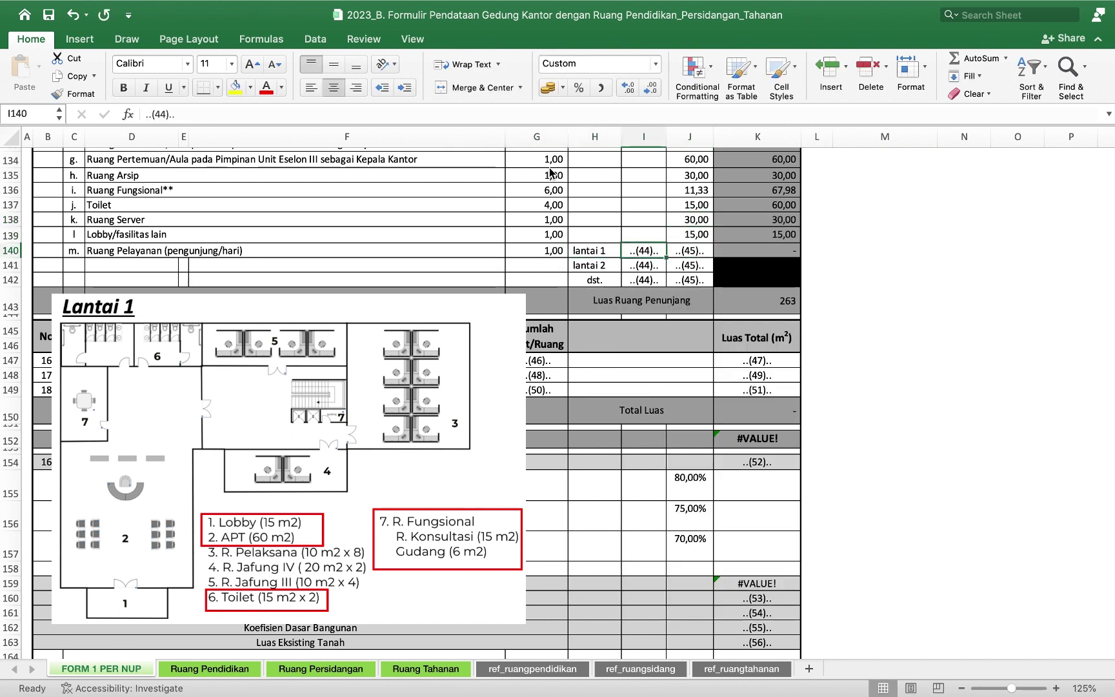
text(30)
key(Tab)
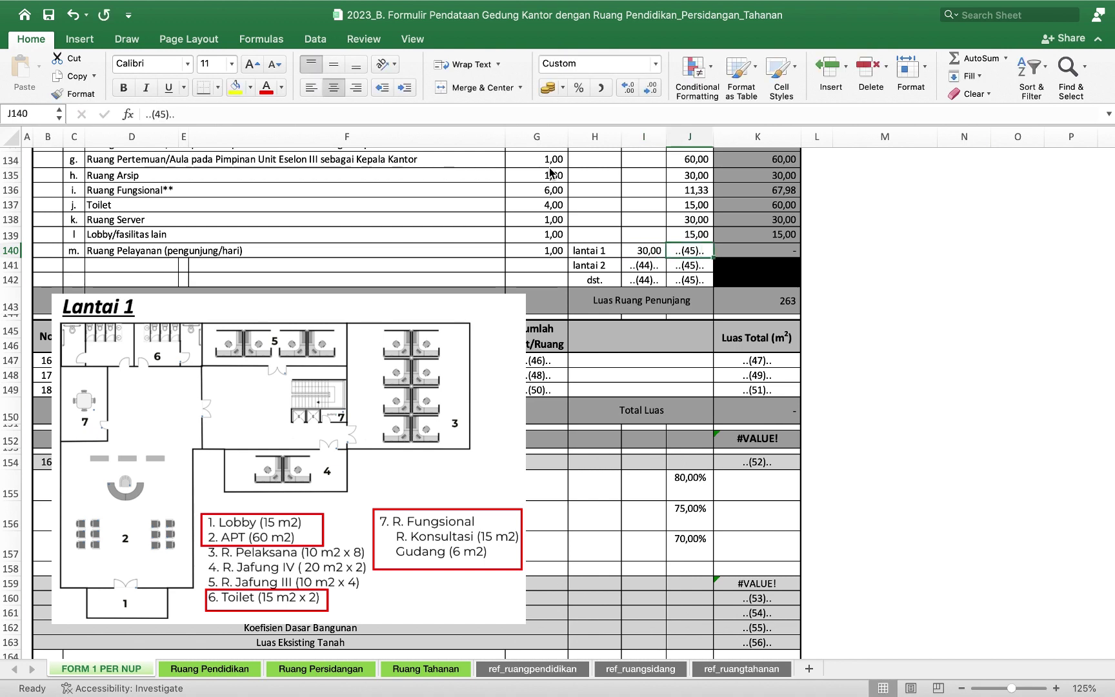
text(60)
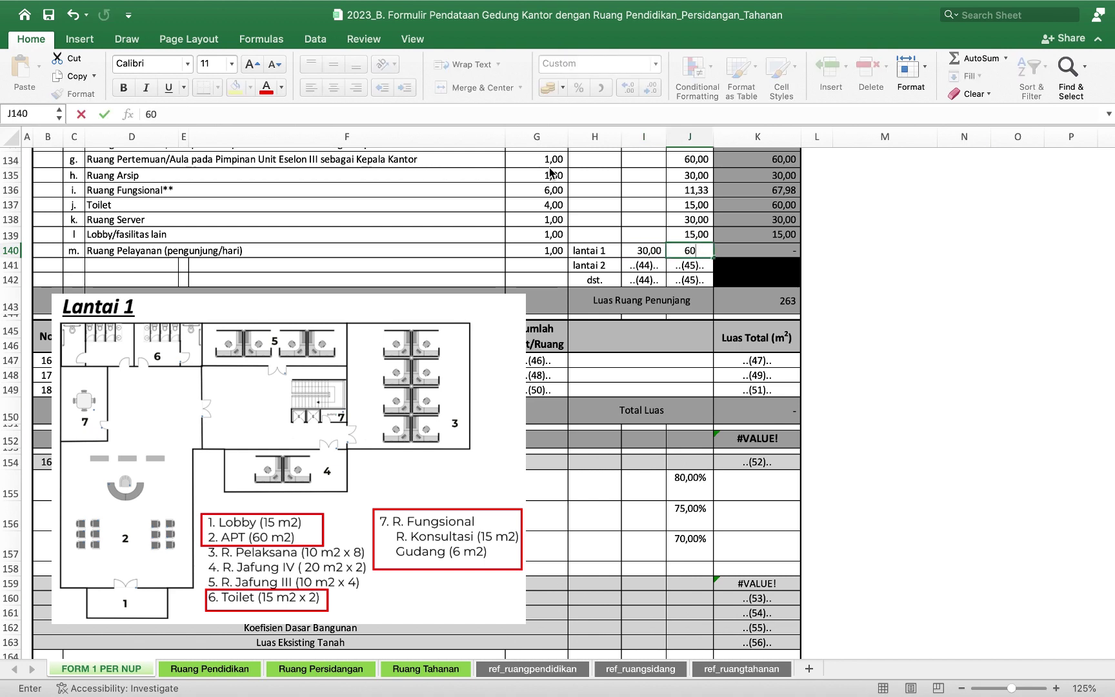
key(Return)
key(Delete)
key(Left)
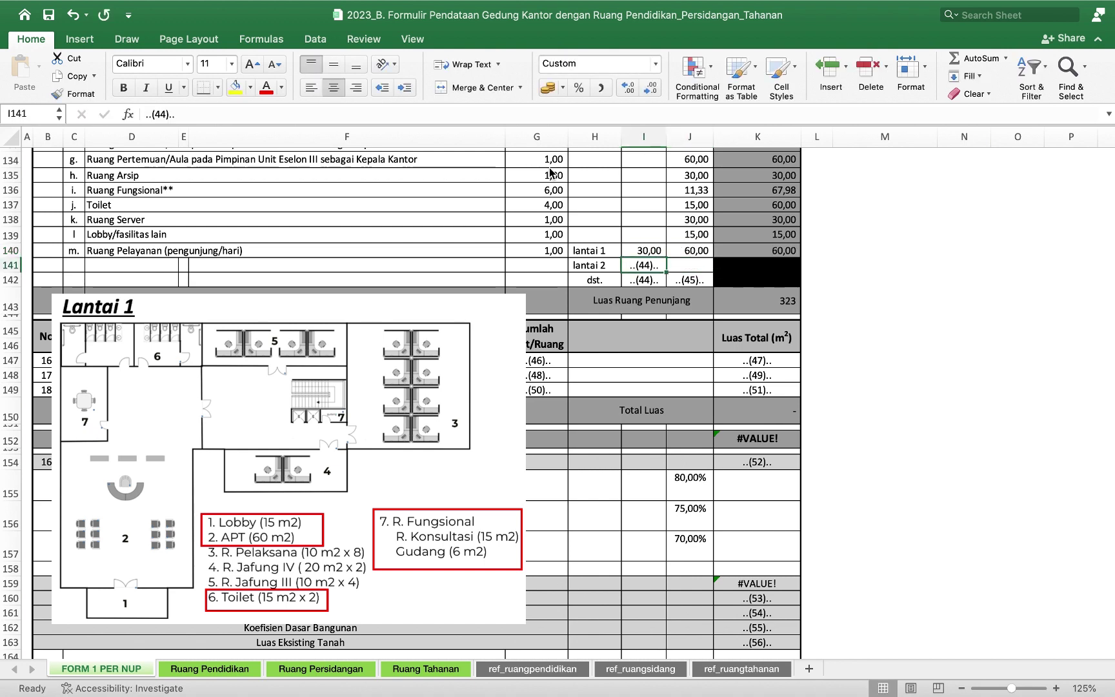
key(Delete)
key(Down)
key(Delete)
key(Right)
key(Delete)
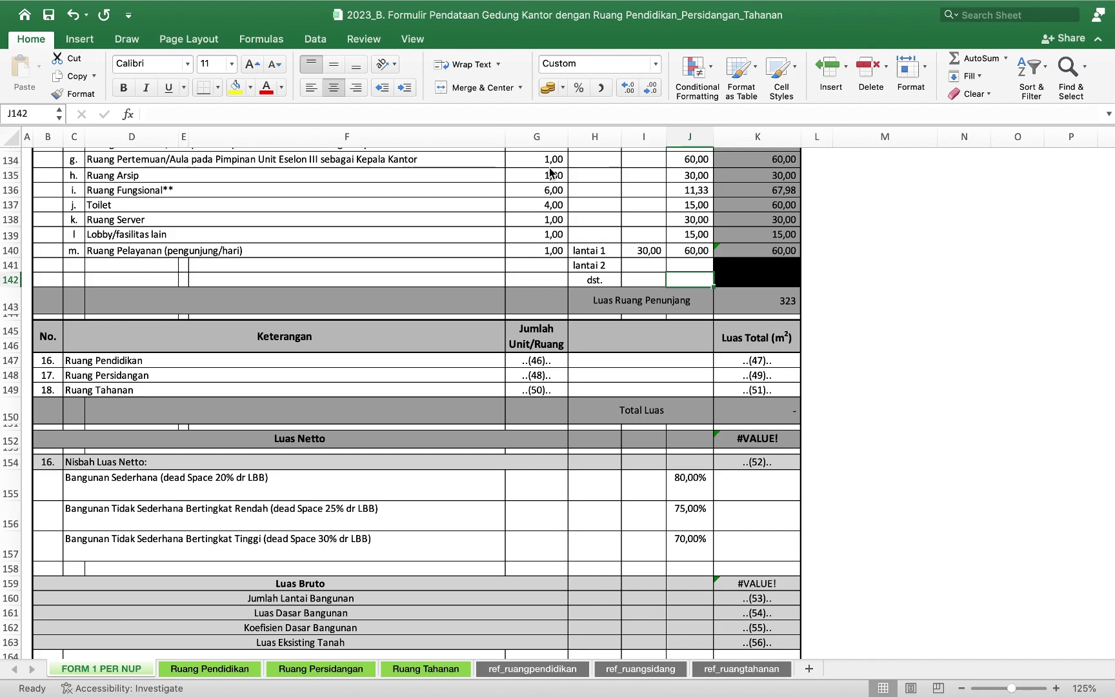
Enter 75% as the net-area ratio in K154, turning Luas Bruto into 963,9733333.
scroll(573, 540, down, 3)
scroll(573, 539, down, 2)
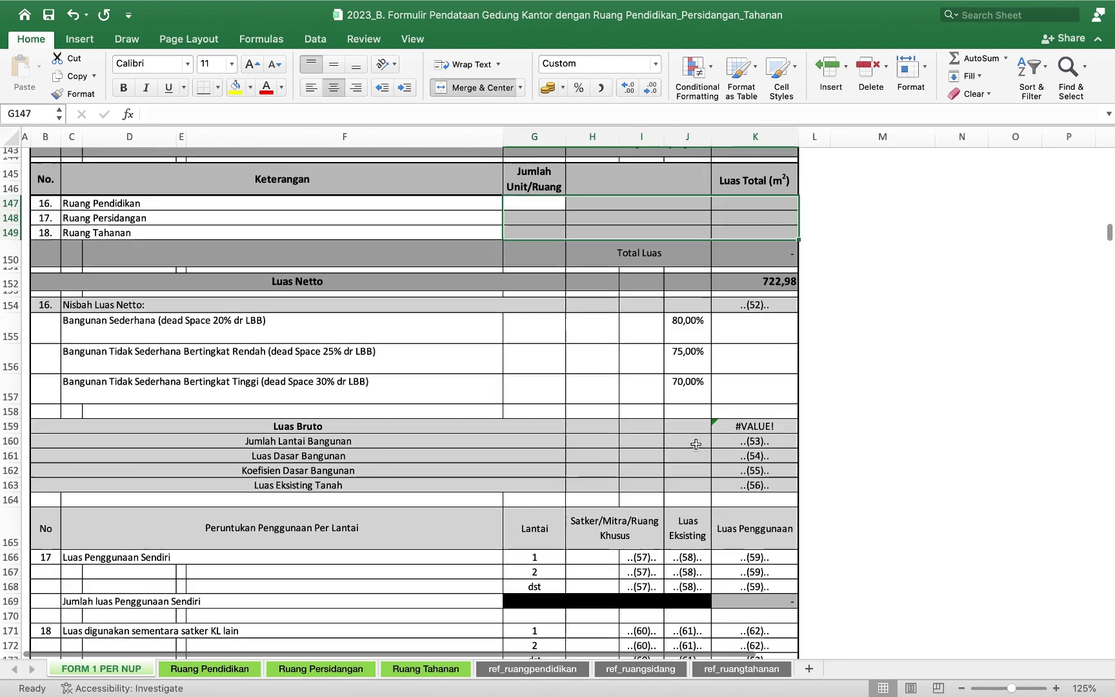
scroll(695, 443, down, 2)
scroll(695, 444, down, 3)
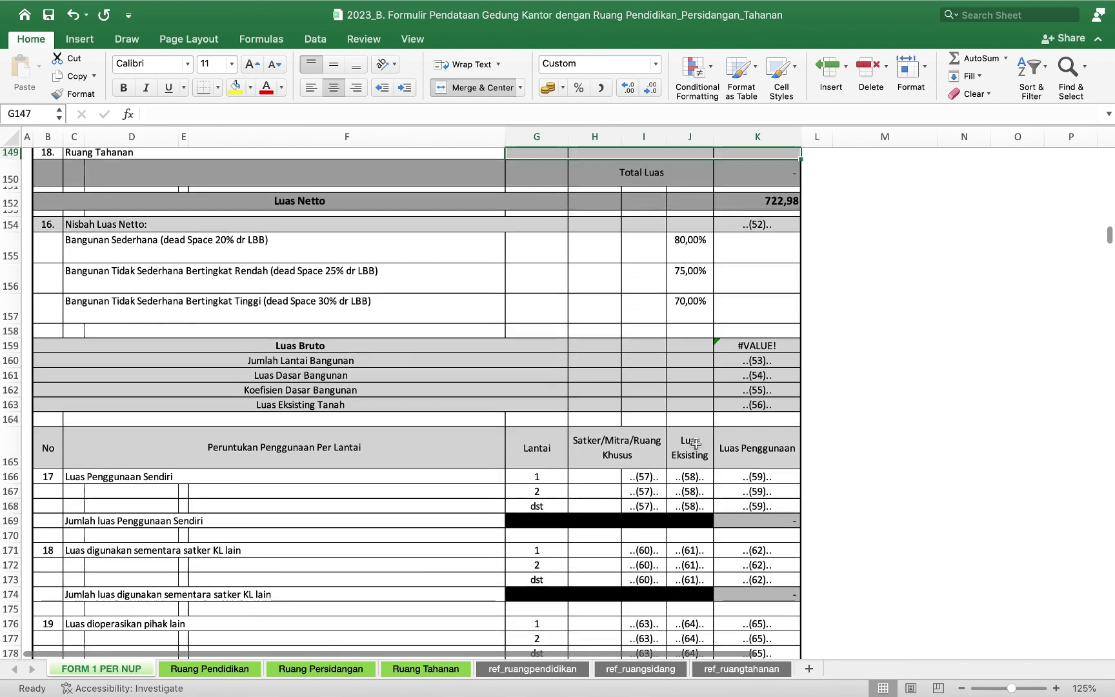
scroll(413, 399, up, 1)
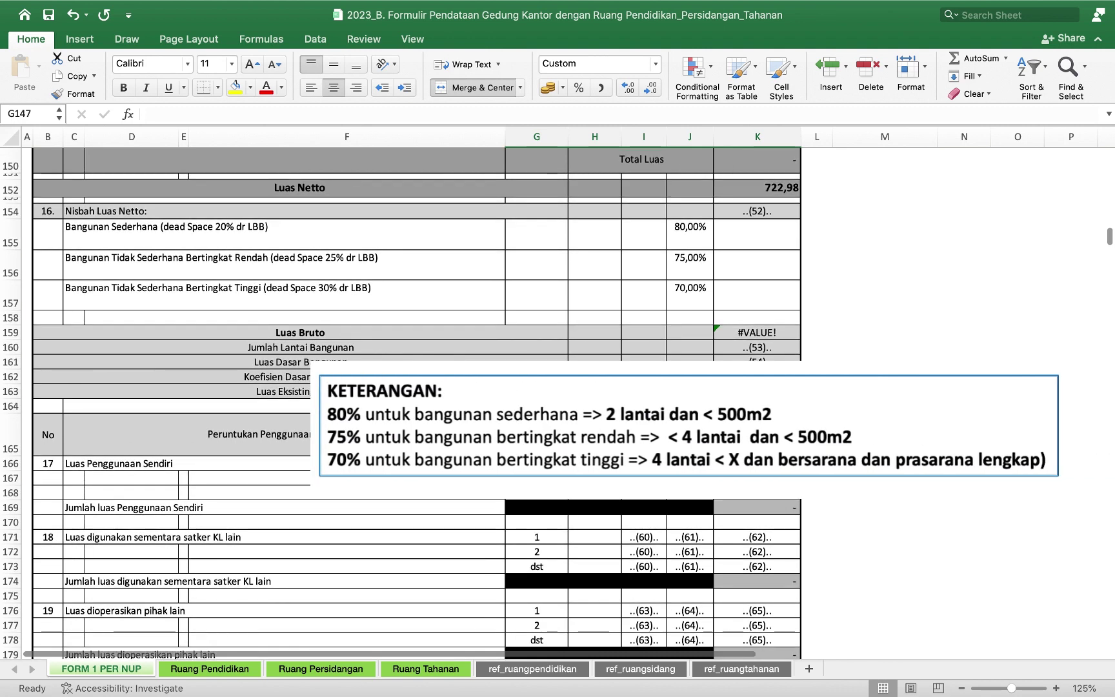
click(782, 213)
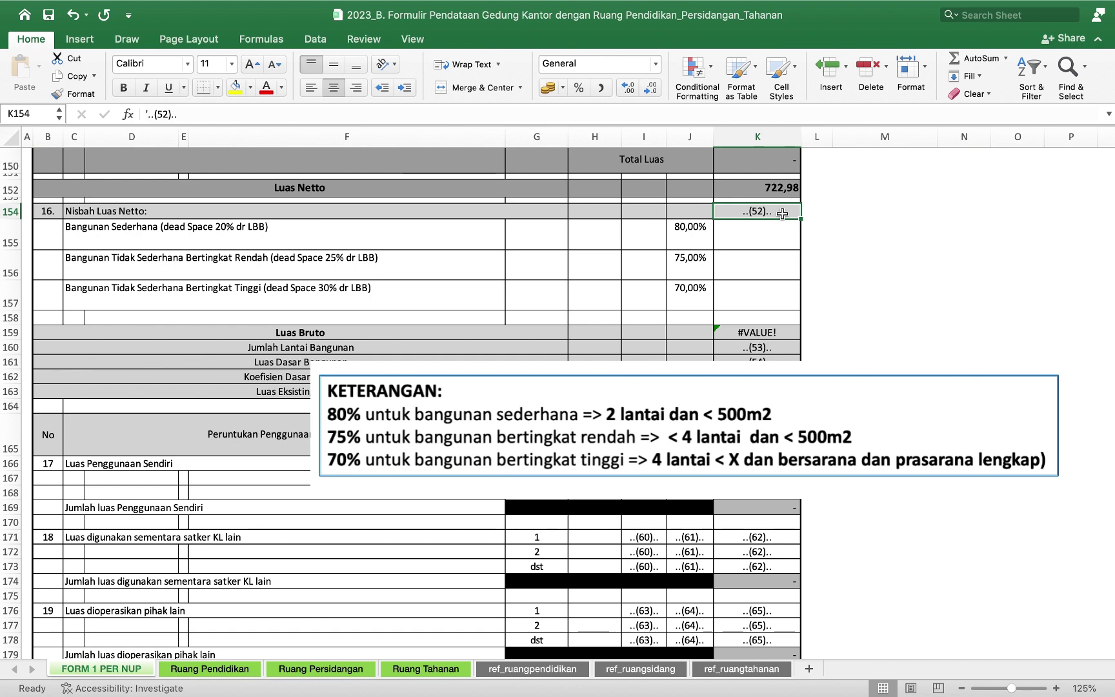
text(75)
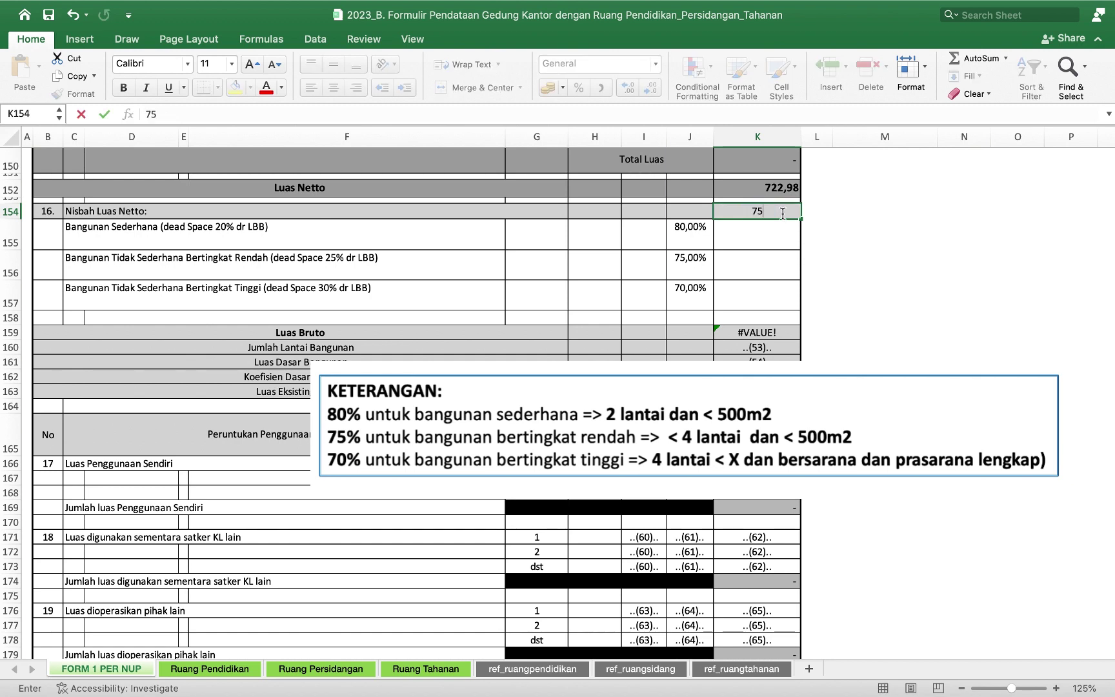
text(%)
key(Return)
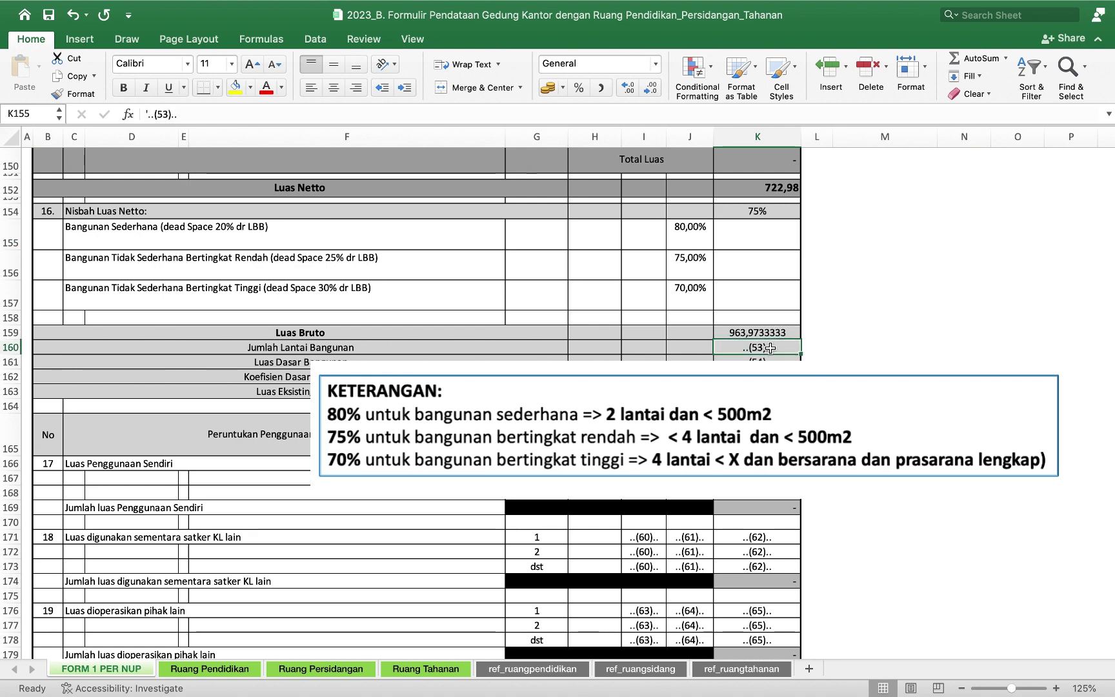
Undo the stray entry and record 2 building floors in K160.
click(770, 347)
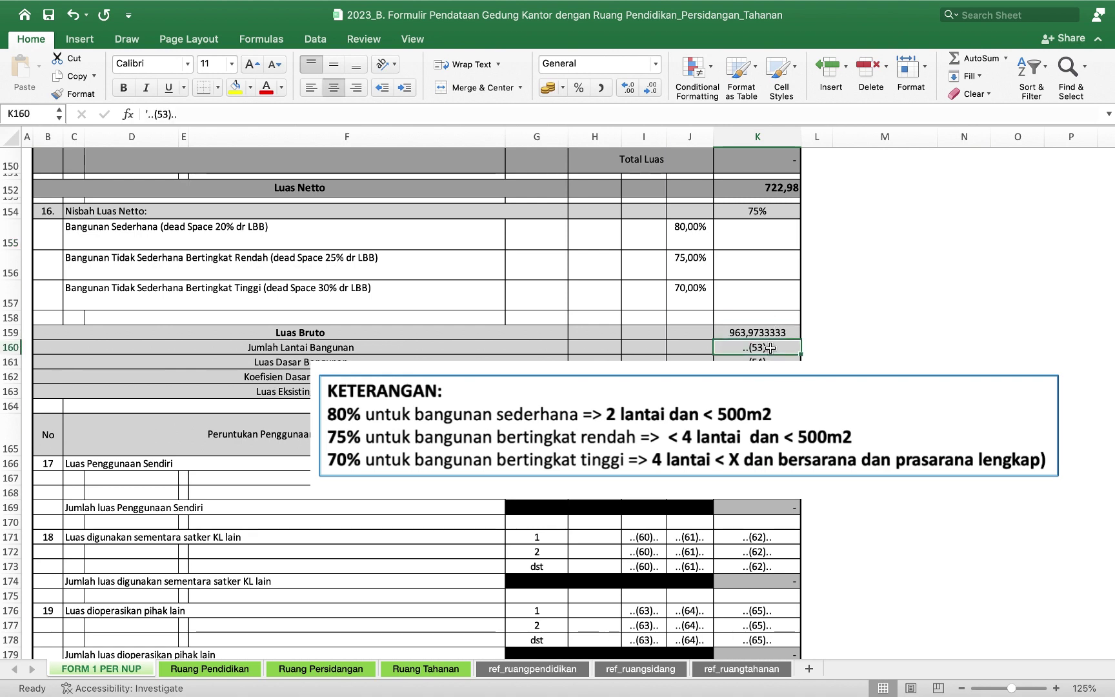
text(2)
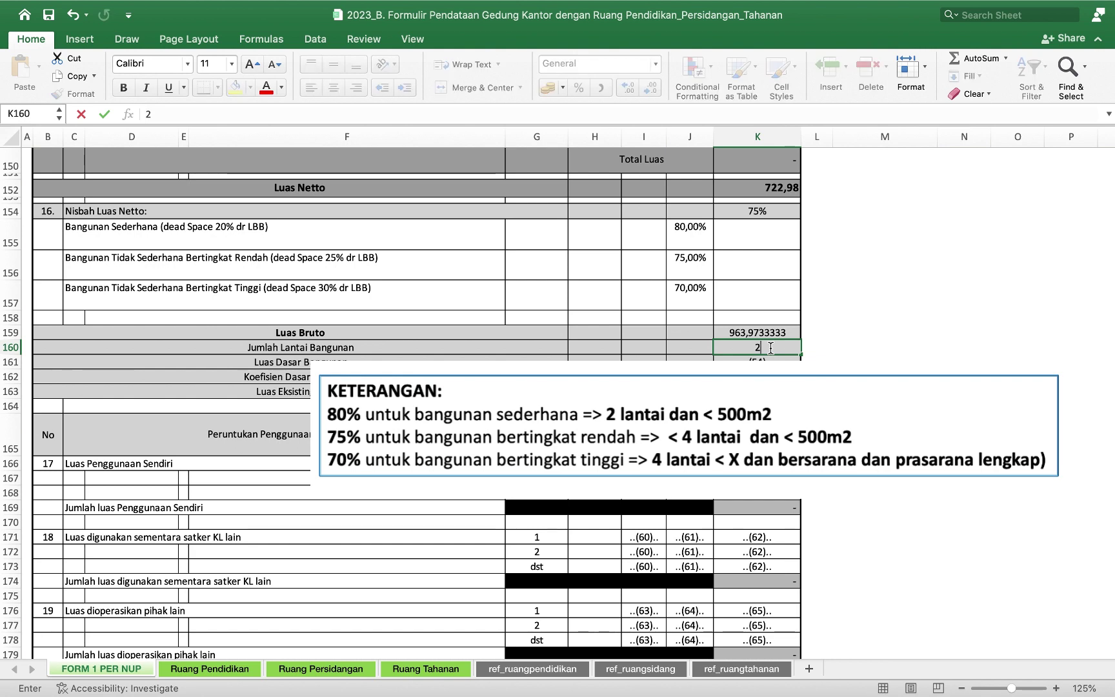
click(781, 212)
key(Down)
key(super+z)
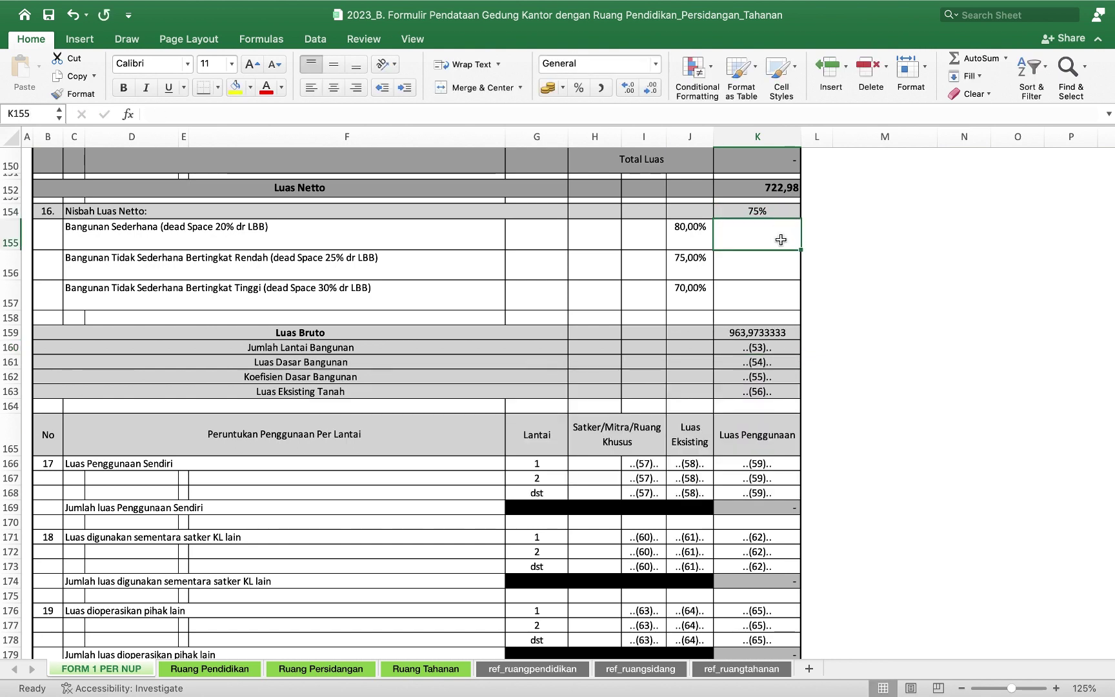
click(771, 345)
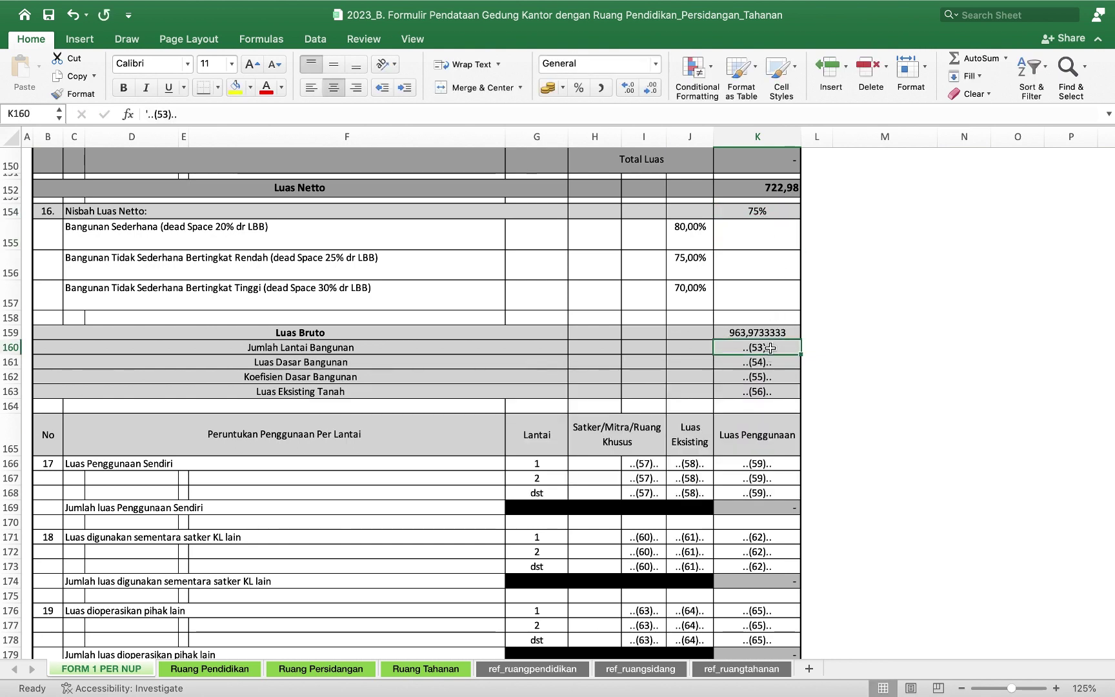
text(2)
key(Return)
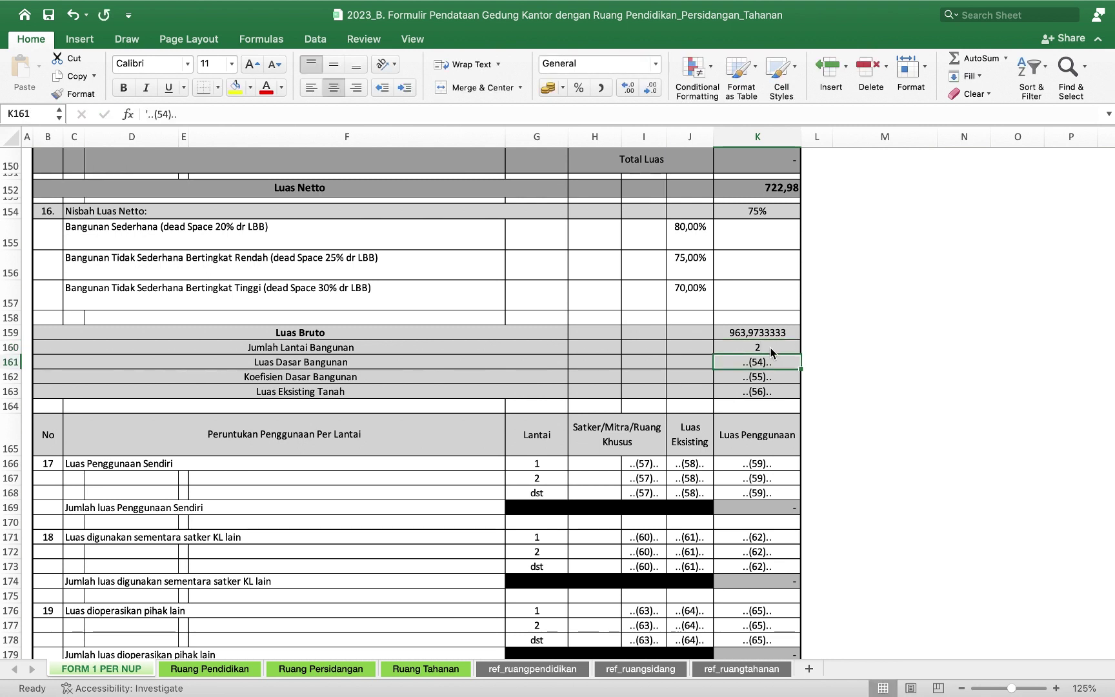
Enter base area 500, base coefficient 60% and existing land area 2000.
text(500)
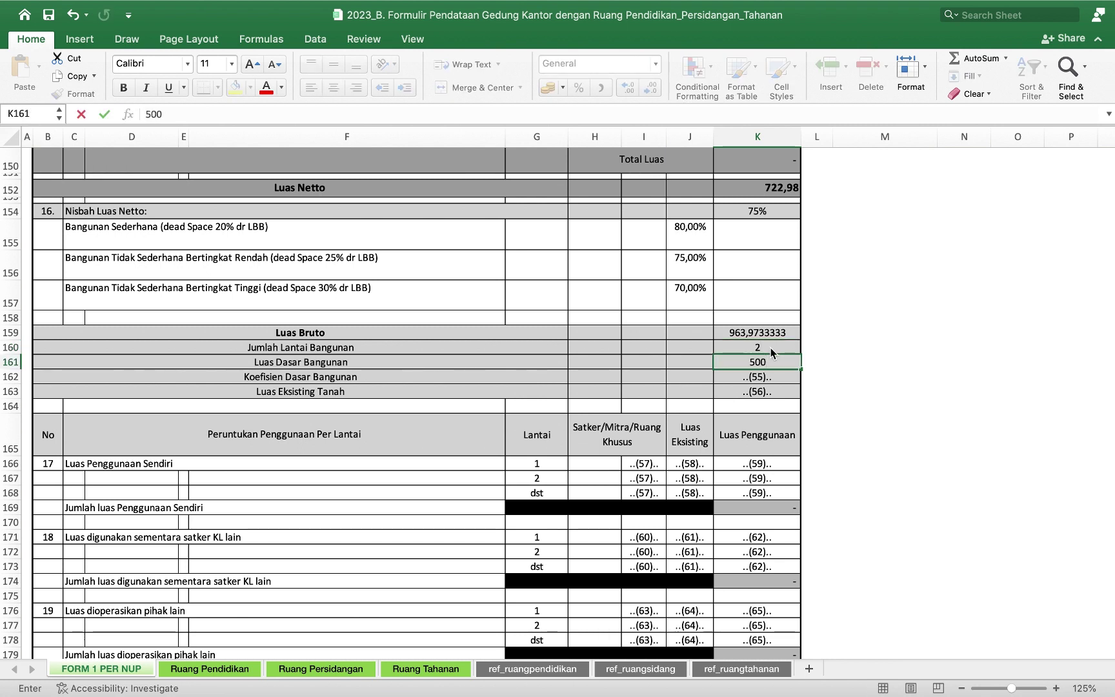
key(Return)
text(60%)
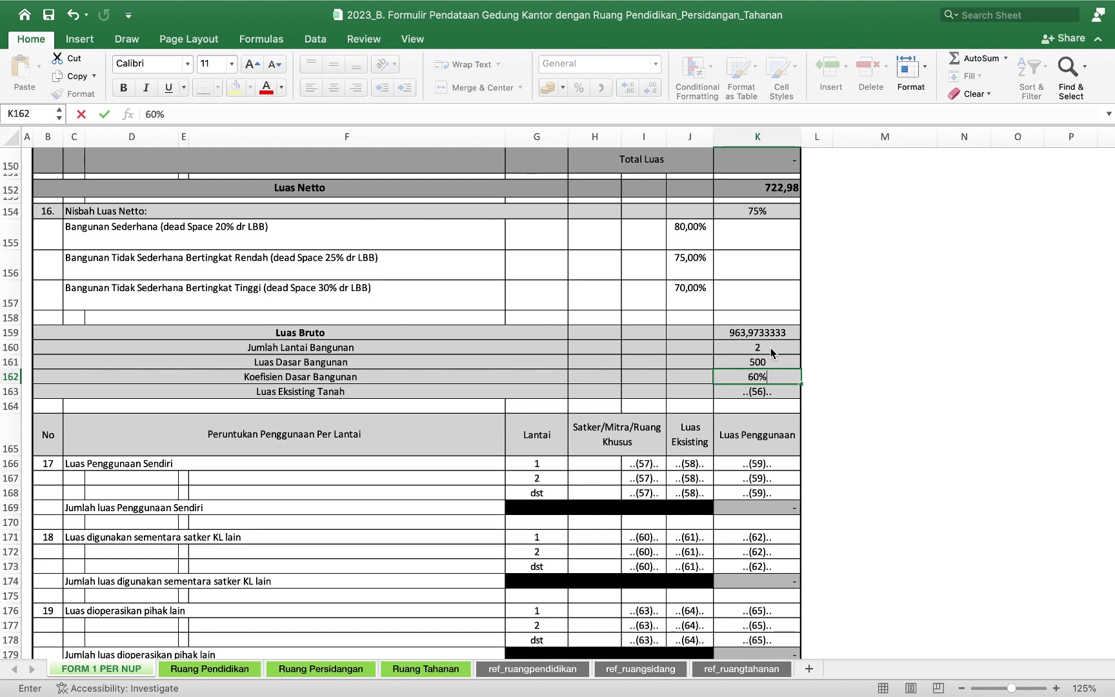
key(Return)
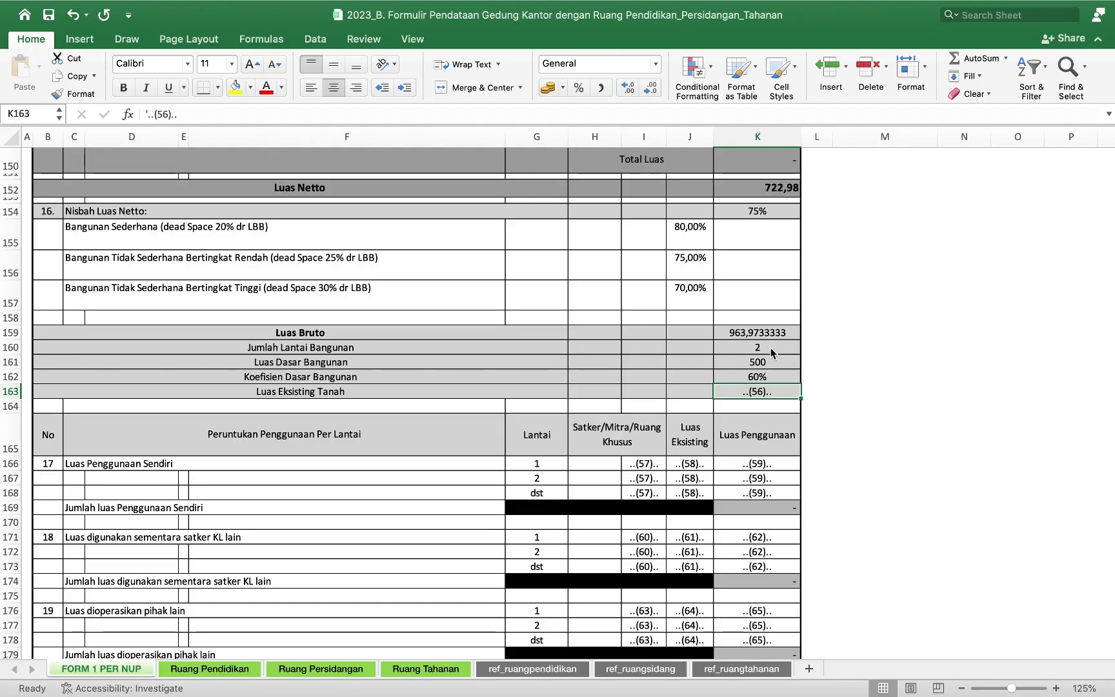
text(2000)
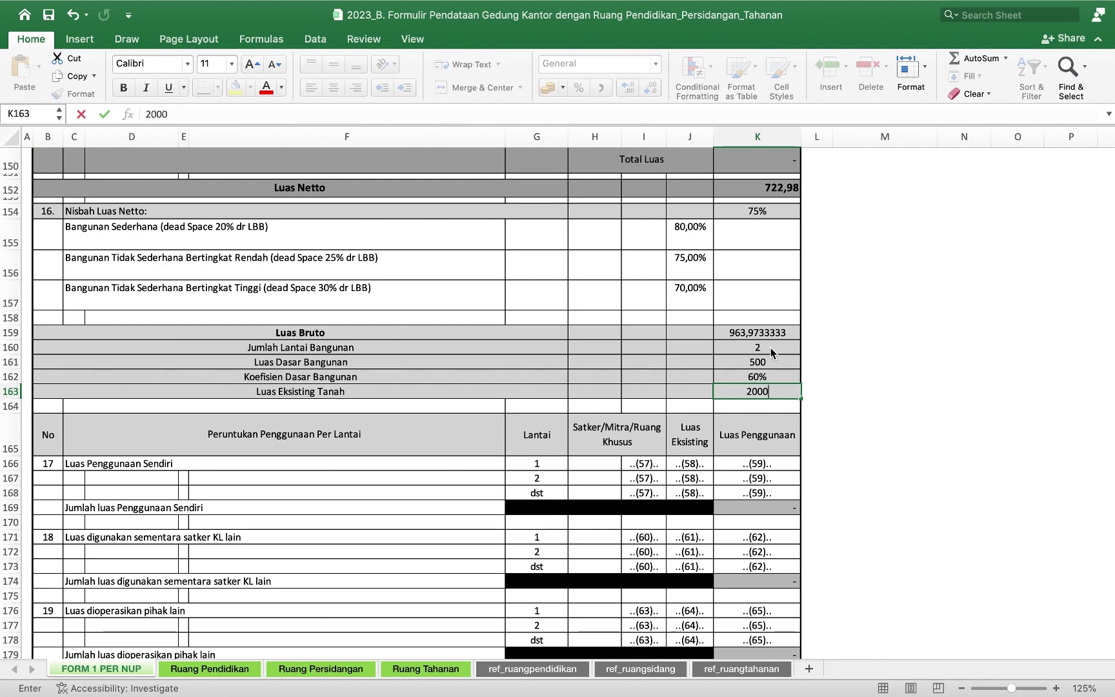
key(Return)
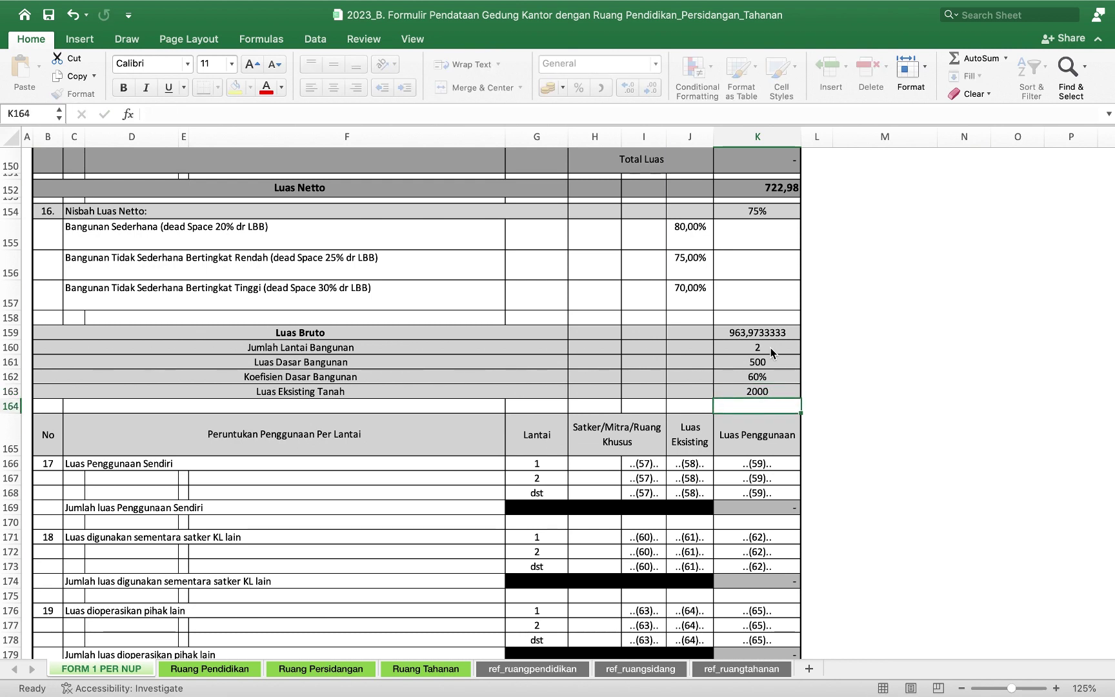
Enter KPKNL Jambi as the user for floors 1 and 2, with existing area 500.
scroll(772, 352, down, 5)
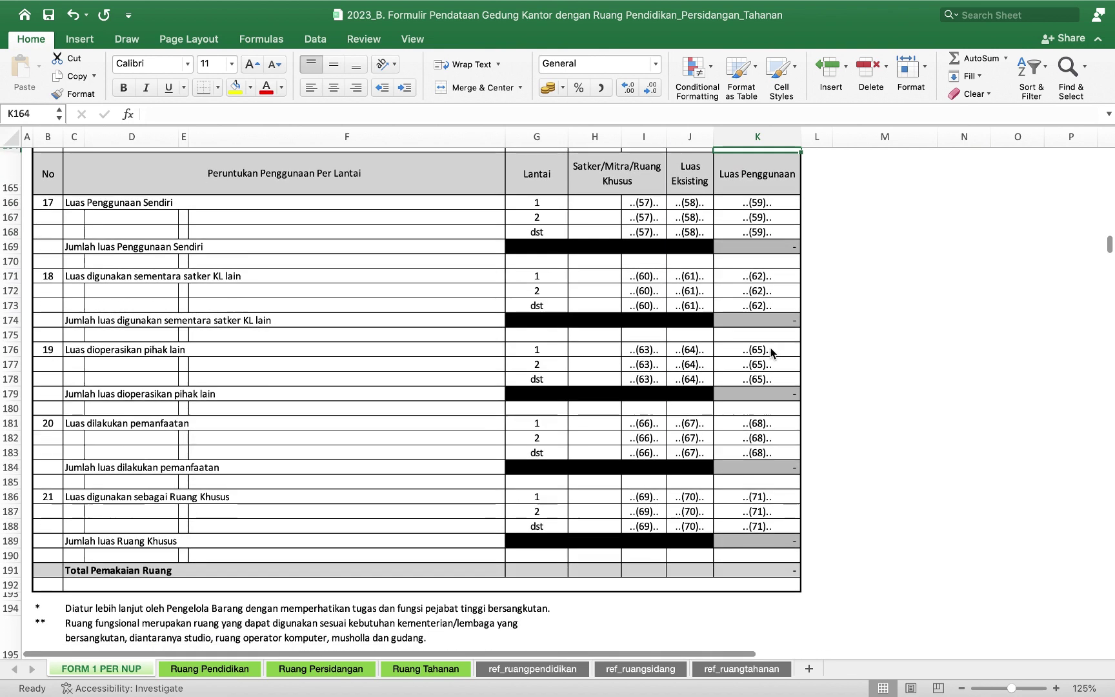
click(656, 202)
text(KPKNL Jambi)
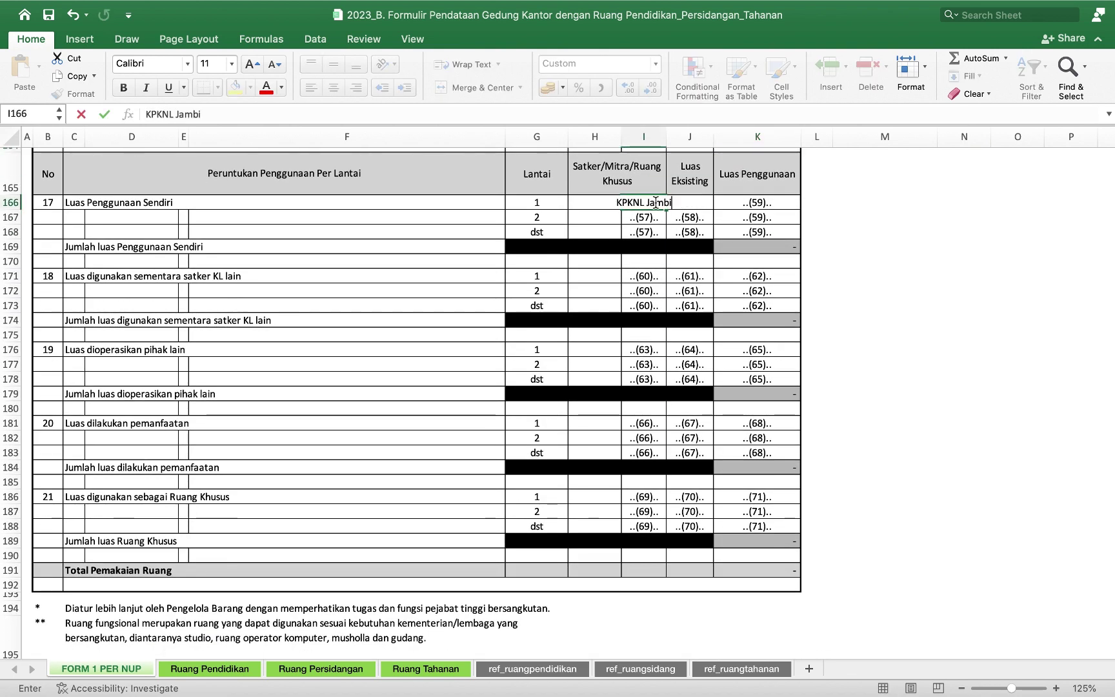
key(Return)
text(K)
click(690, 206)
text(500)
key(Return)
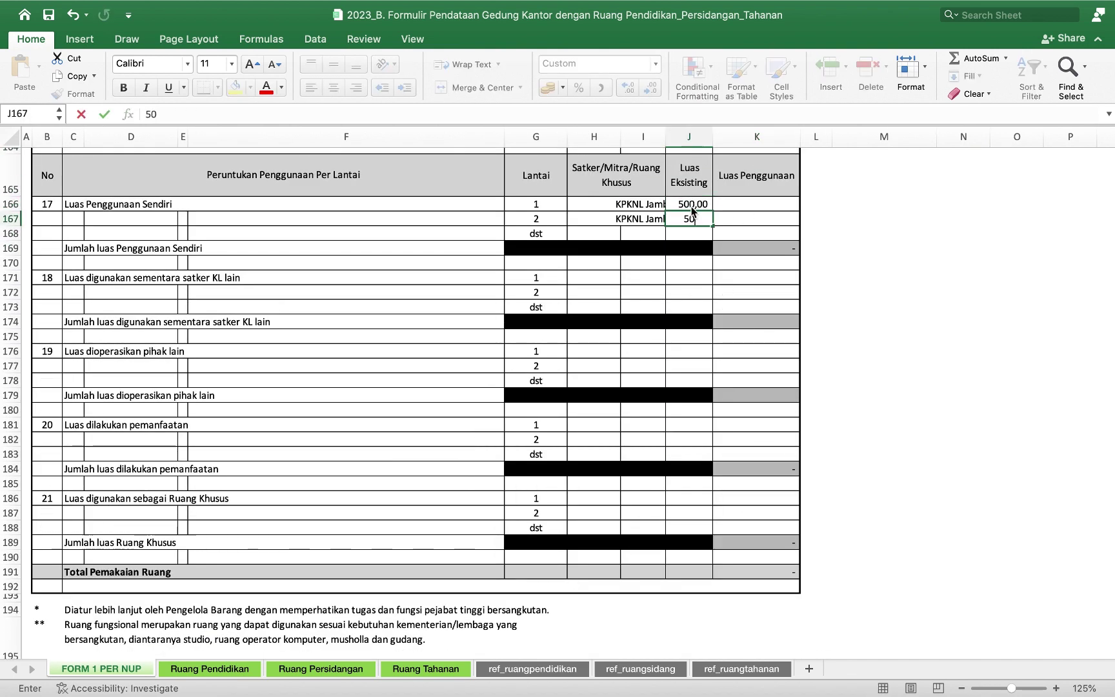
Record used areas of 480 for floor 1 and 500 for floor 2.
key(Right)
key(Up)
text(480)
key(Return)
text(500)
key(Return)
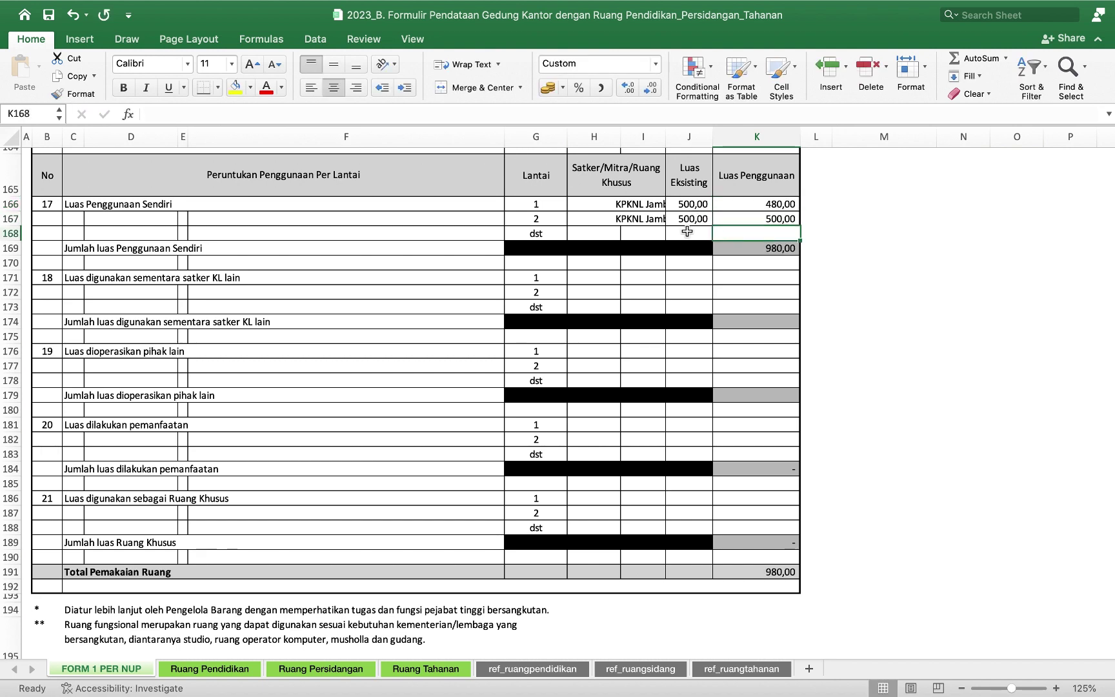
Add a Kantin under item 20 with 20 existing and 20 used area.
click(603, 429)
key(Right)
text(Kantin)
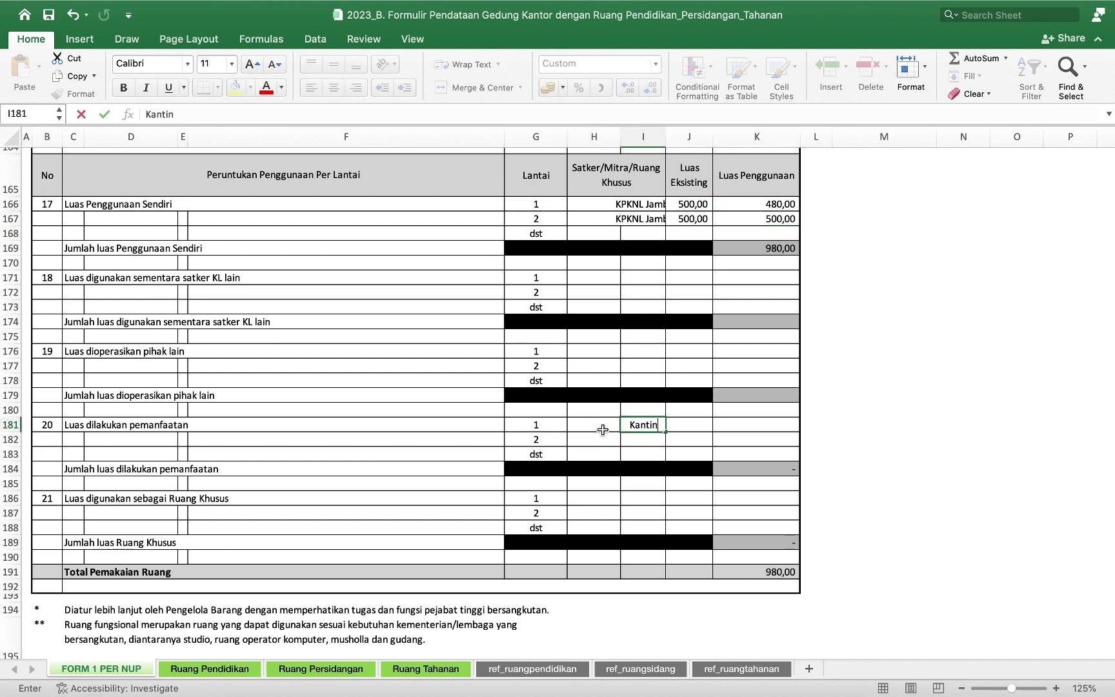
key(Tab)
text(20)
key(Tab)
text(20)
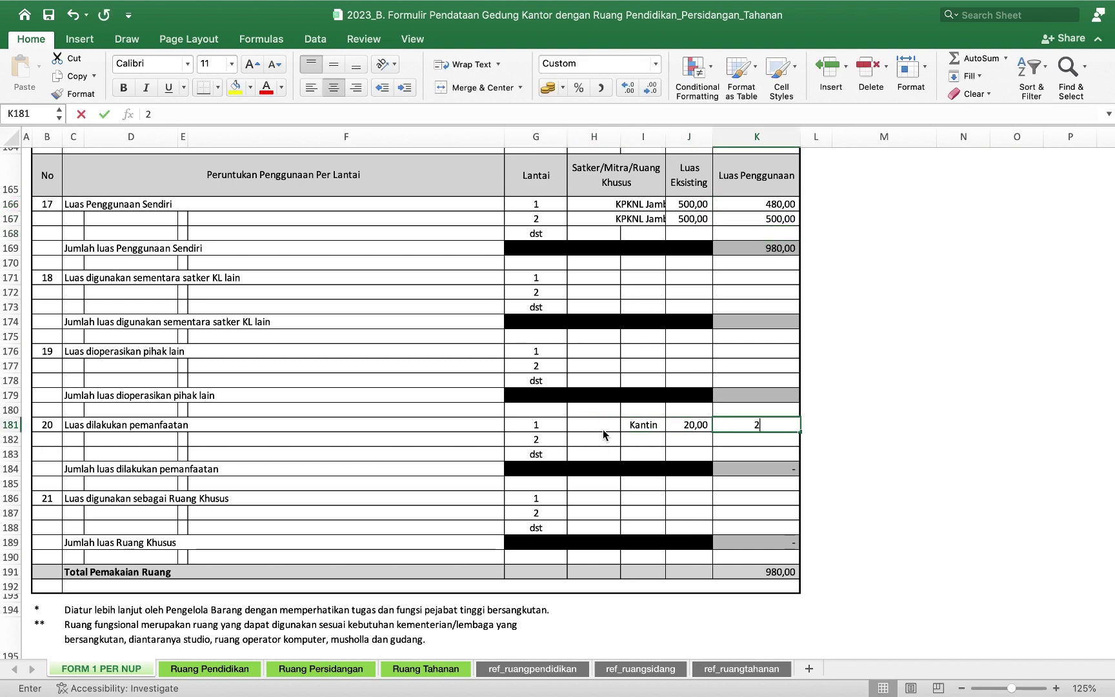
key(Return)
Replace the (72) date placeholder in C198 with 28 Juni 2023.
scroll(173, 425, down, 6)
click(173, 426)
drag(240, 114, 364, 114)
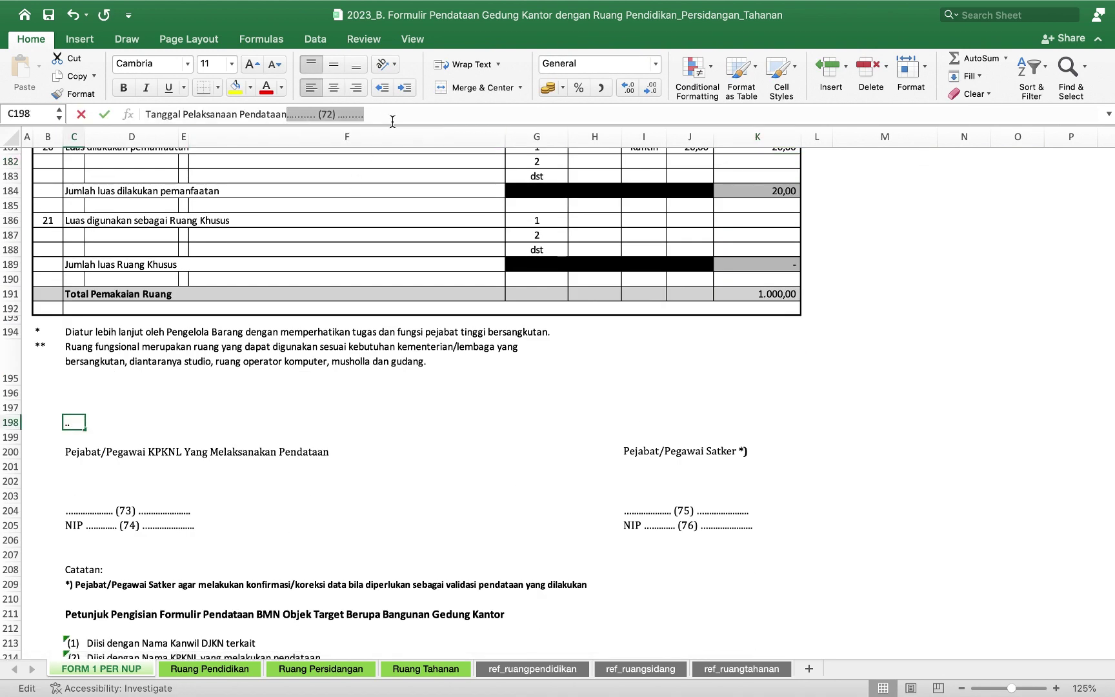
text(28 Juni 2023)
Enter the satker official's name and NIP in the signature block.
click(635, 510)
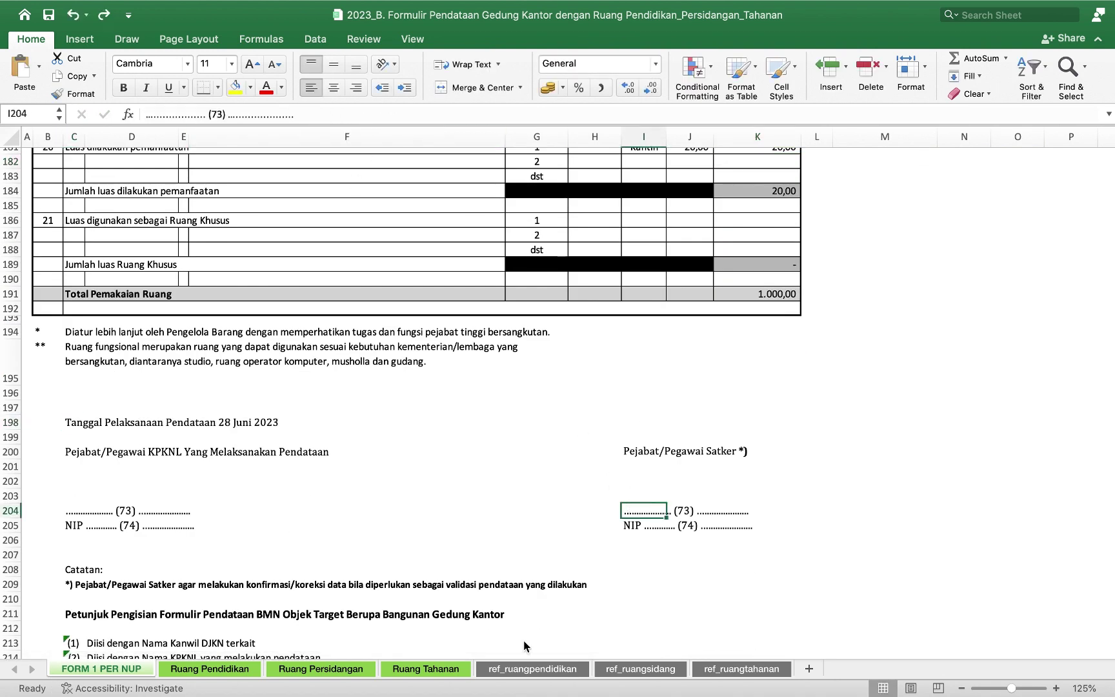
text(Peter N.)
key(Return)
text(NI)
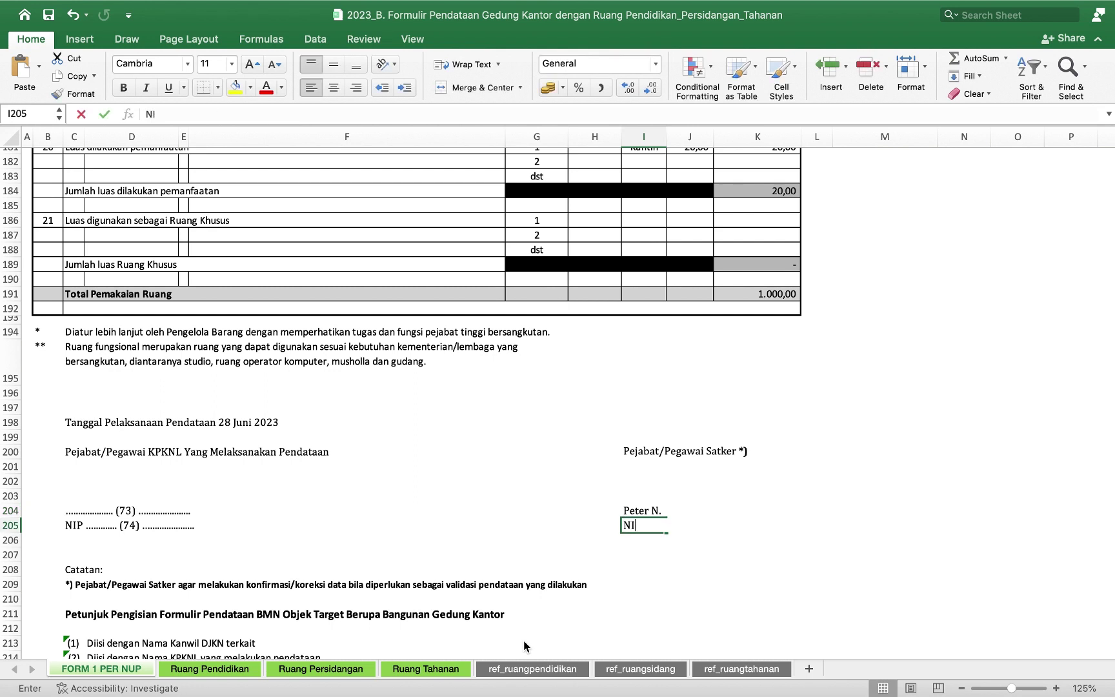
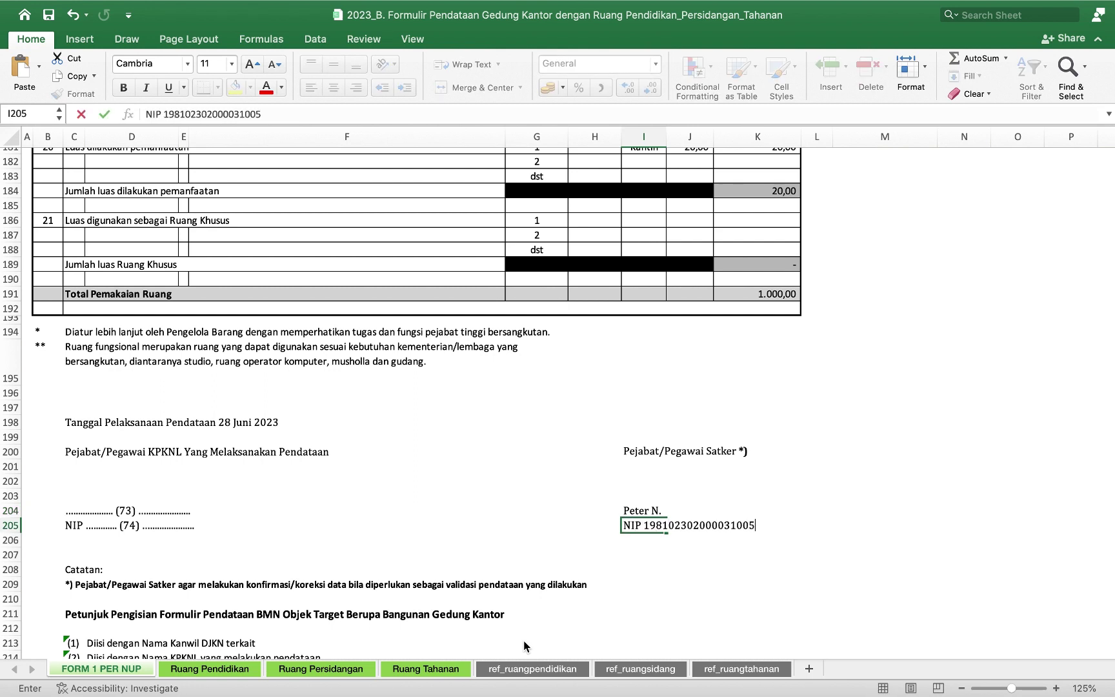
key(Return)
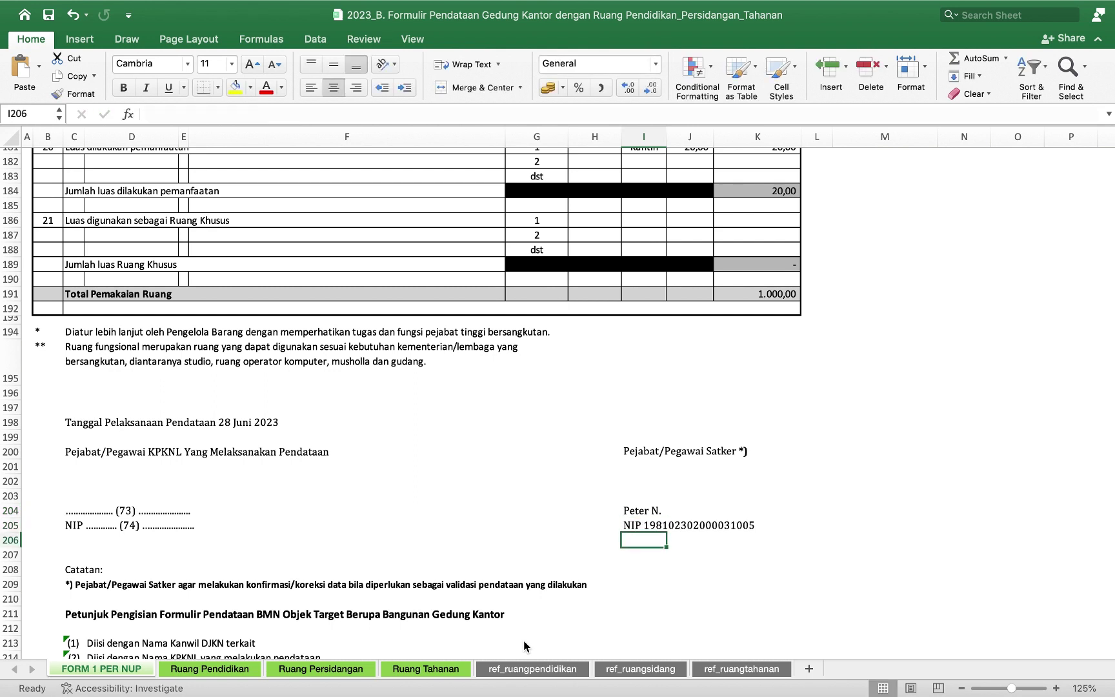
key(super+Tab)
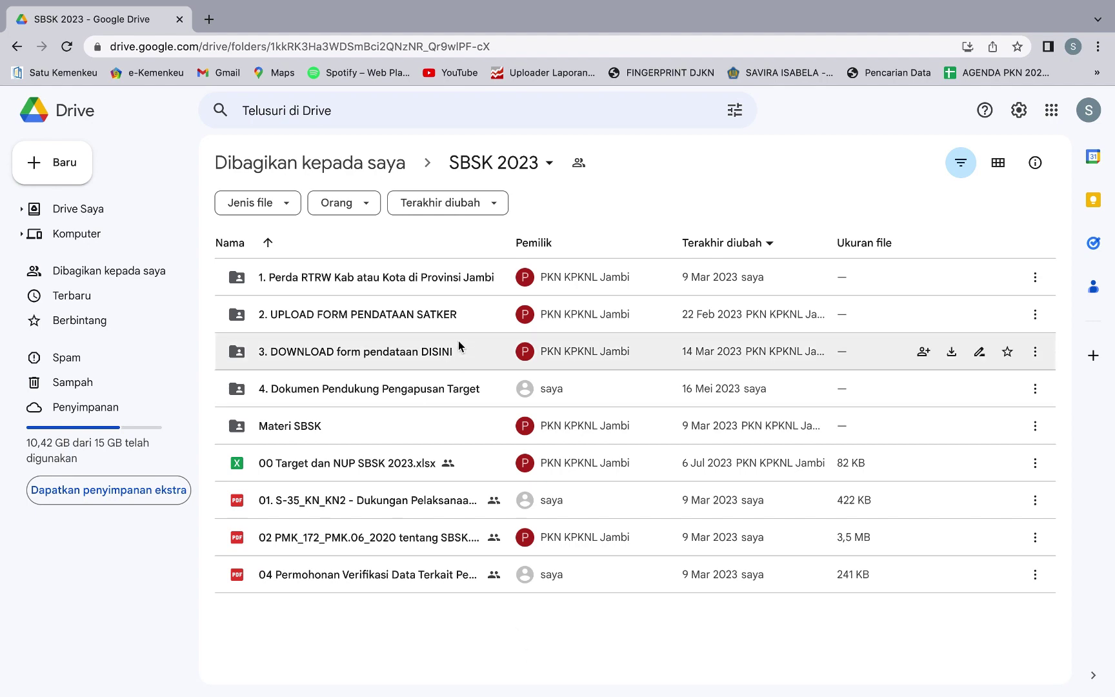
Create a KPKNL JAMBI folder inside 2. UPLOAD FORM PENDATAAN SATKER and open it.
double_click(460, 316)
click(71, 175)
click(69, 169)
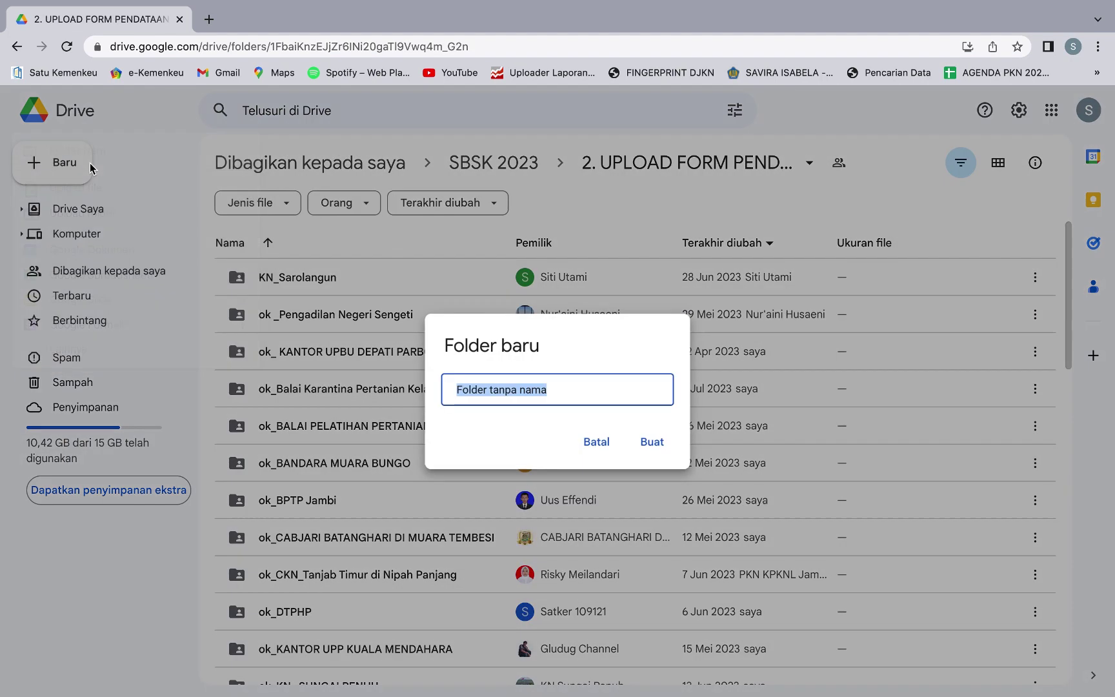
text(KPKNL JAMBI)
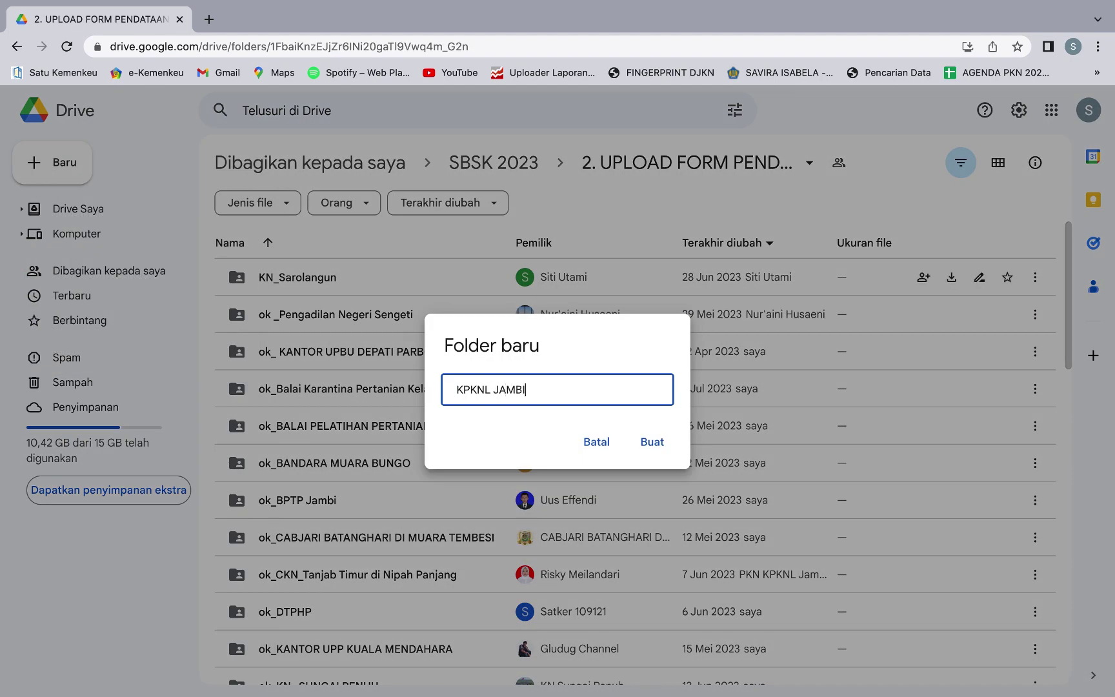
click(651, 441)
double_click(479, 319)
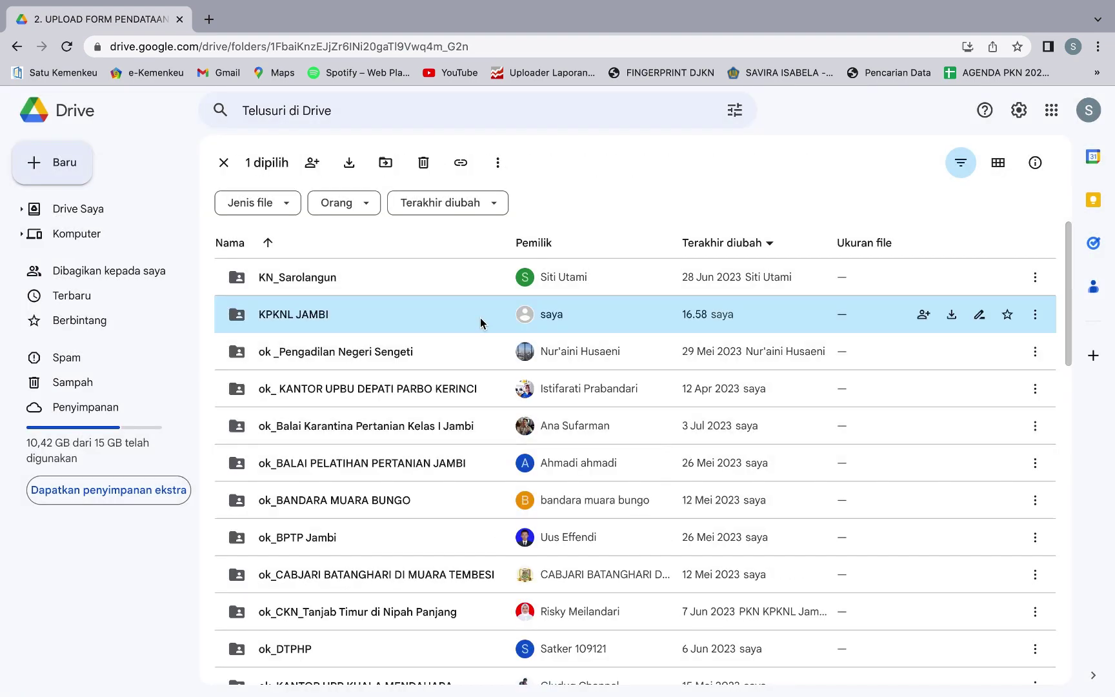
Upload the filled 2023_B form xlsx into the KPKNL JAMBI folder.
click(62, 164)
click(93, 193)
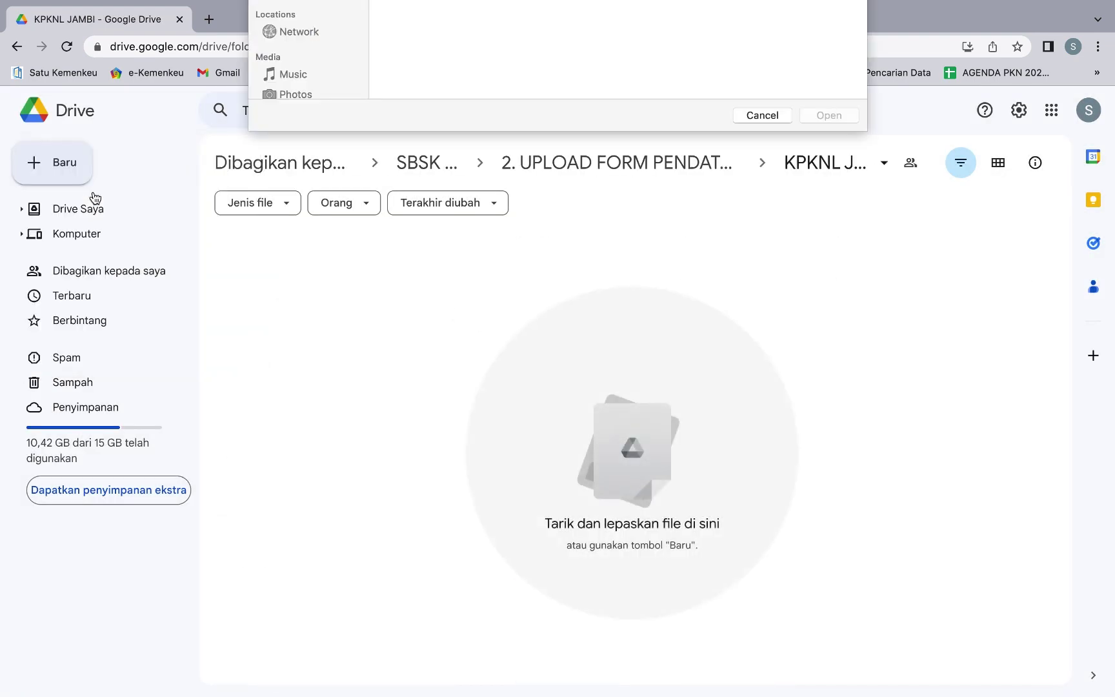
click(456, 127)
click(833, 329)
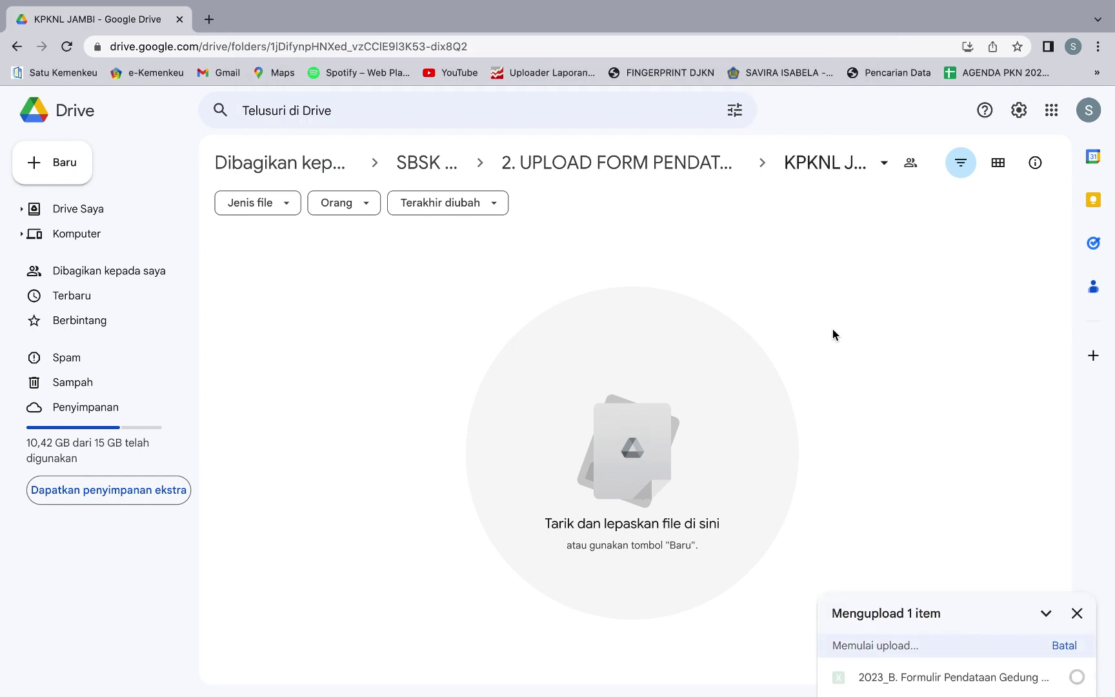